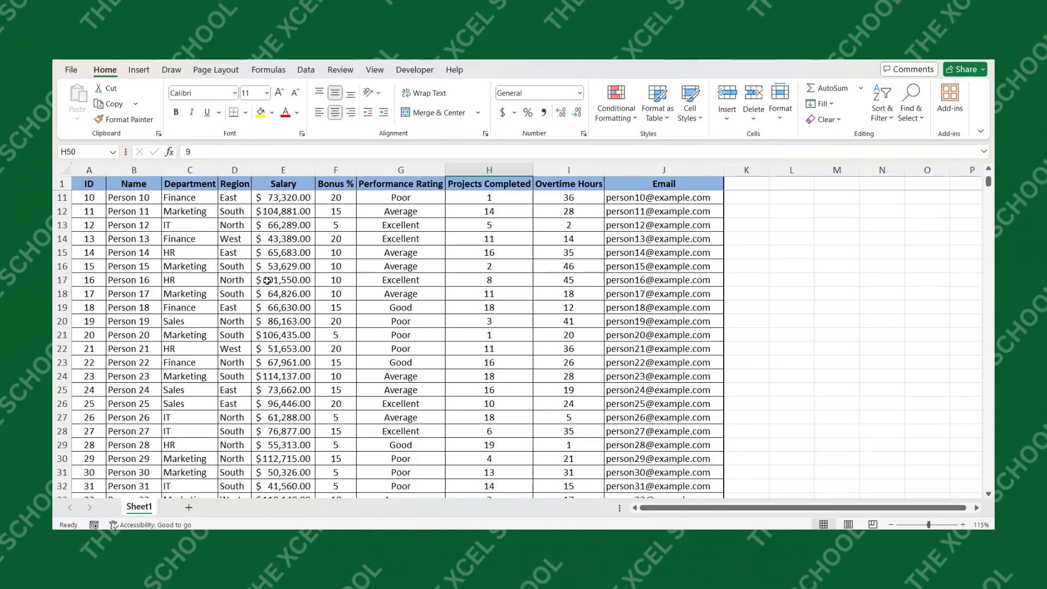
Examine how the active-row highlighting in the employee table responds when cells in different rows are selected.
{"action": "scroll", "coordinate": [475, 292], "scroll_direction": "up", "scroll_amount": 3}
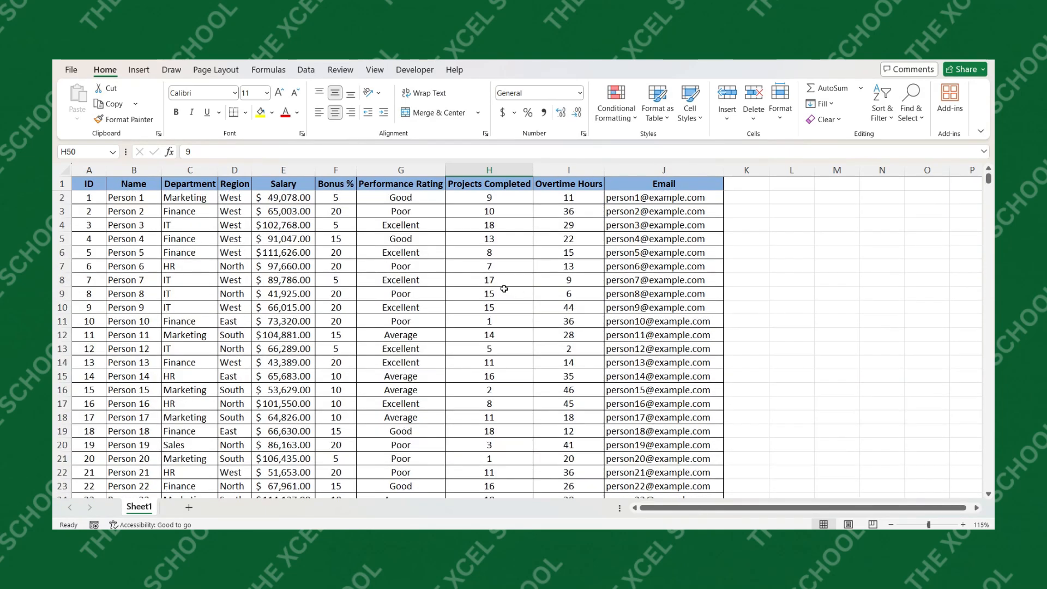
{"action": "left_click", "coordinate": [188, 265]}
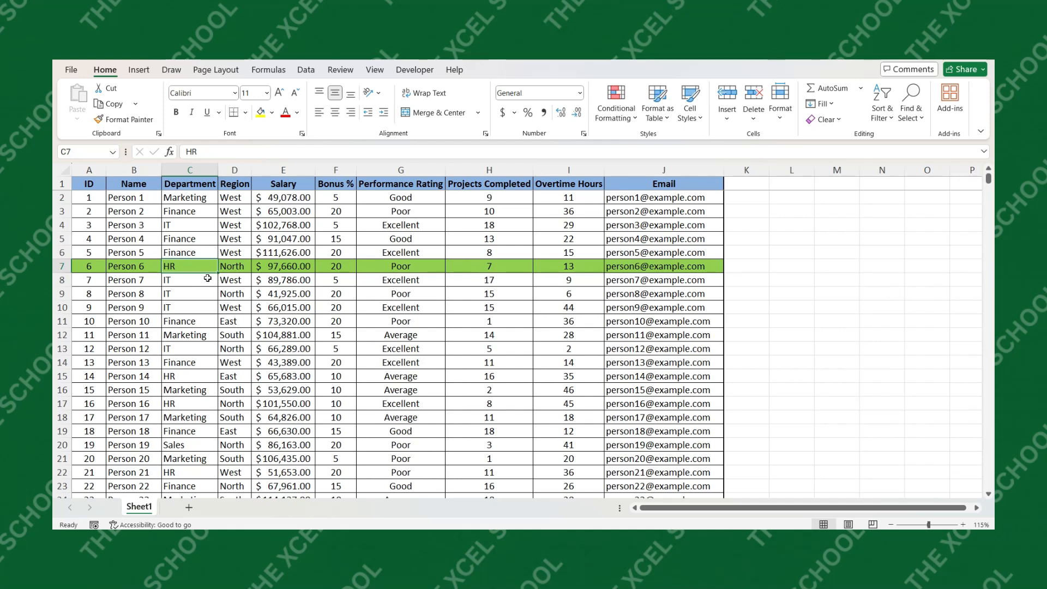
{"action": "left_click", "coordinate": [355, 307]}
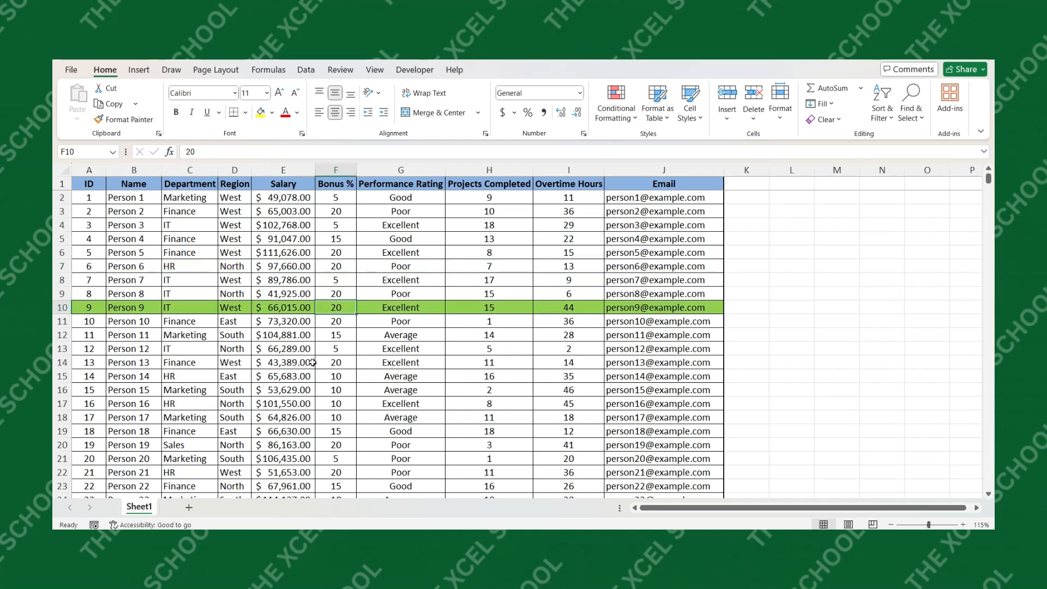
{"action": "left_click", "coordinate": [280, 362]}
{"action": "left_click", "coordinate": [404, 389]}
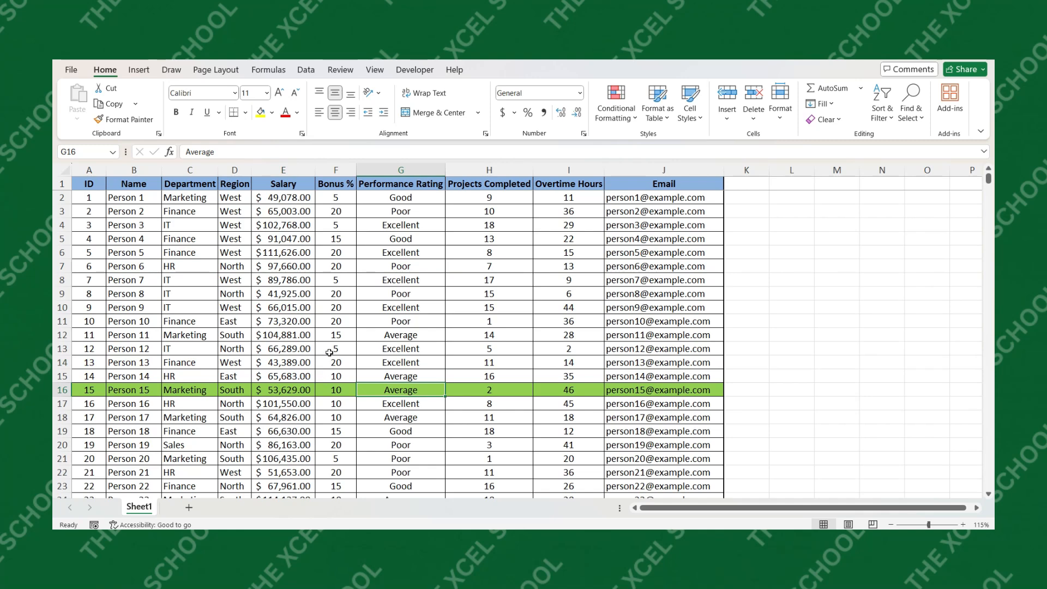
{"action": "scroll", "coordinate": [400, 381], "scroll_direction": "down", "scroll_amount": 2}
{"action": "left_click", "coordinate": [336, 375]}
{"action": "scroll", "coordinate": [395, 354], "scroll_direction": "down", "scroll_amount": 2}
{"action": "left_click", "coordinate": [384, 321]}
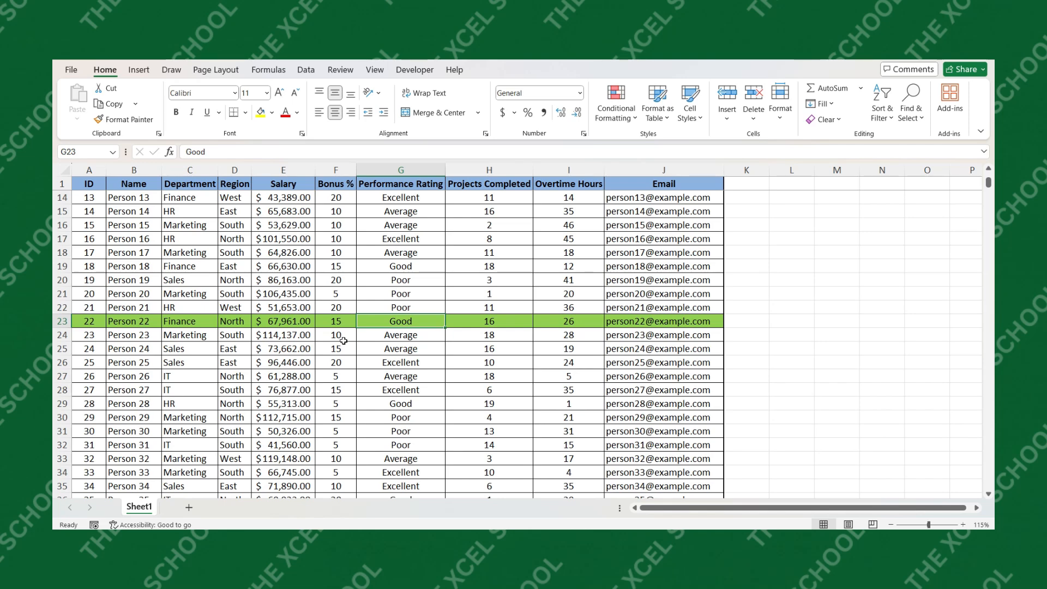
{"action": "scroll", "coordinate": [343, 341], "scroll_direction": "down", "scroll_amount": 17}
{"action": "left_click", "coordinate": [322, 348]}
{"action": "scroll", "coordinate": [267, 357], "scroll_direction": "up", "scroll_amount": 8}
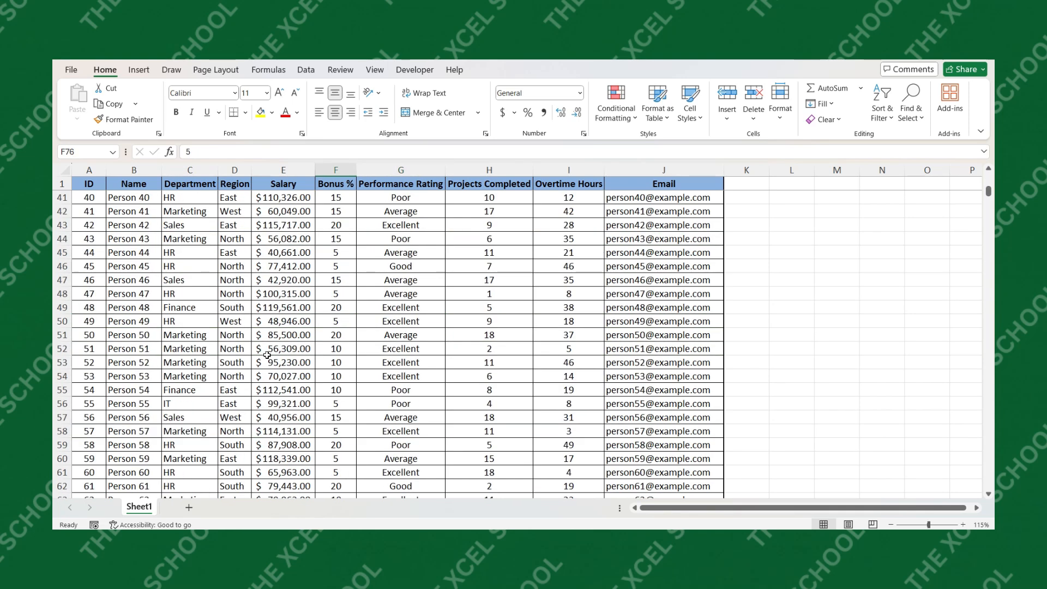
{"action": "scroll", "coordinate": [266, 355], "scroll_direction": "up", "scroll_amount": 13}
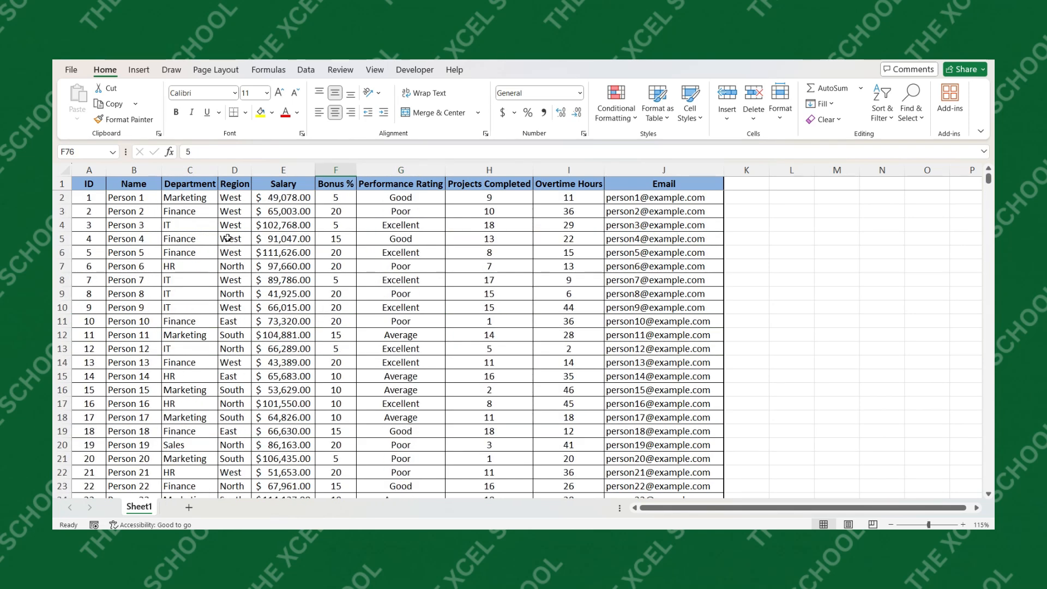
{"action": "left_click", "coordinate": [228, 237]}
{"action": "scroll", "coordinate": [355, 394], "scroll_direction": "down", "scroll_amount": 5}
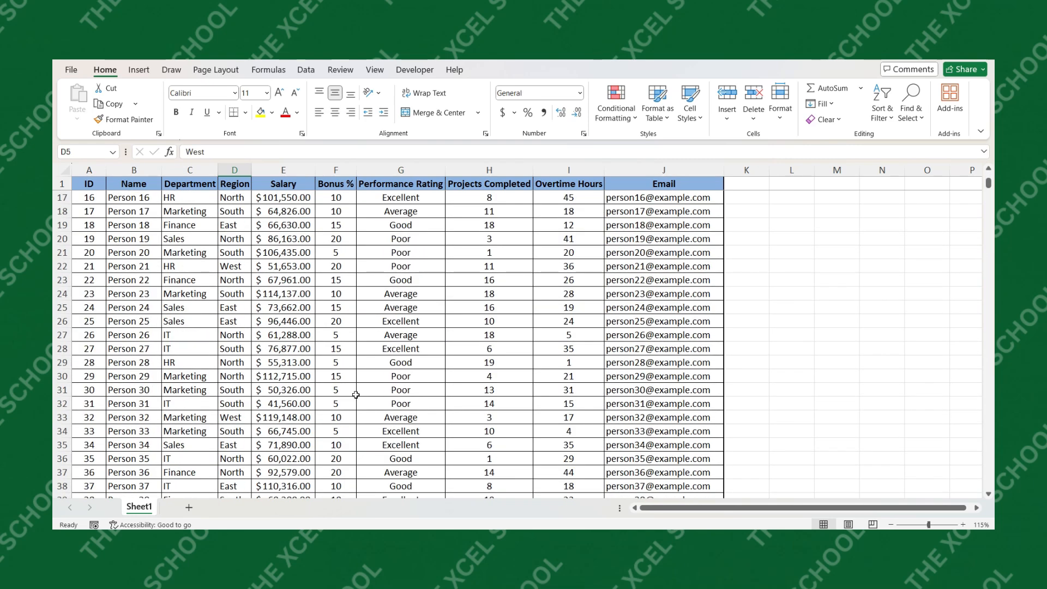
{"action": "scroll", "coordinate": [355, 394], "scroll_direction": "up", "scroll_amount": 4}
{"action": "left_click", "coordinate": [210, 387]}
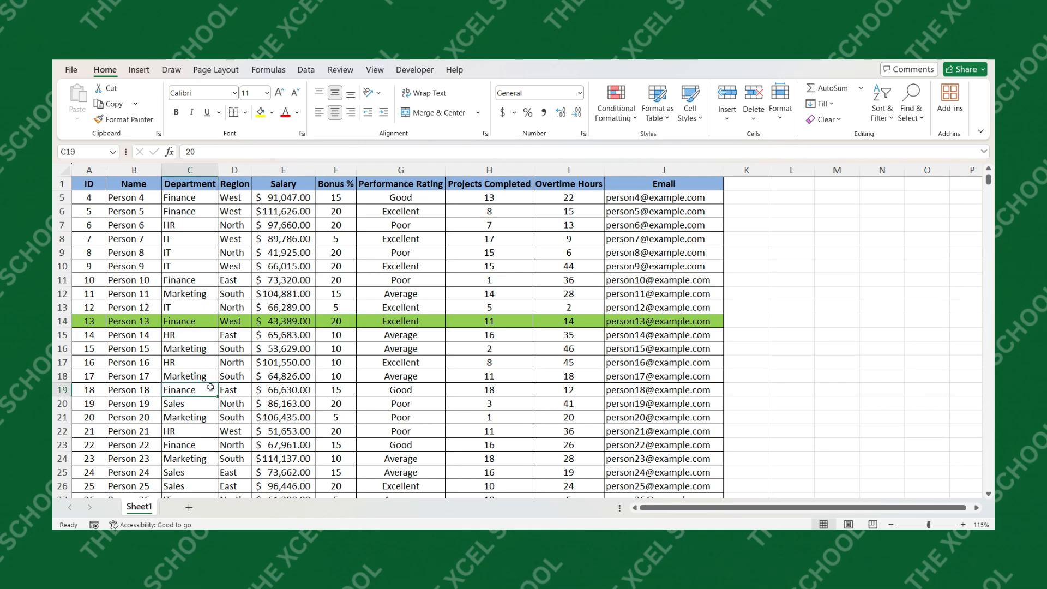
{"action": "left_click", "coordinate": [473, 333]}
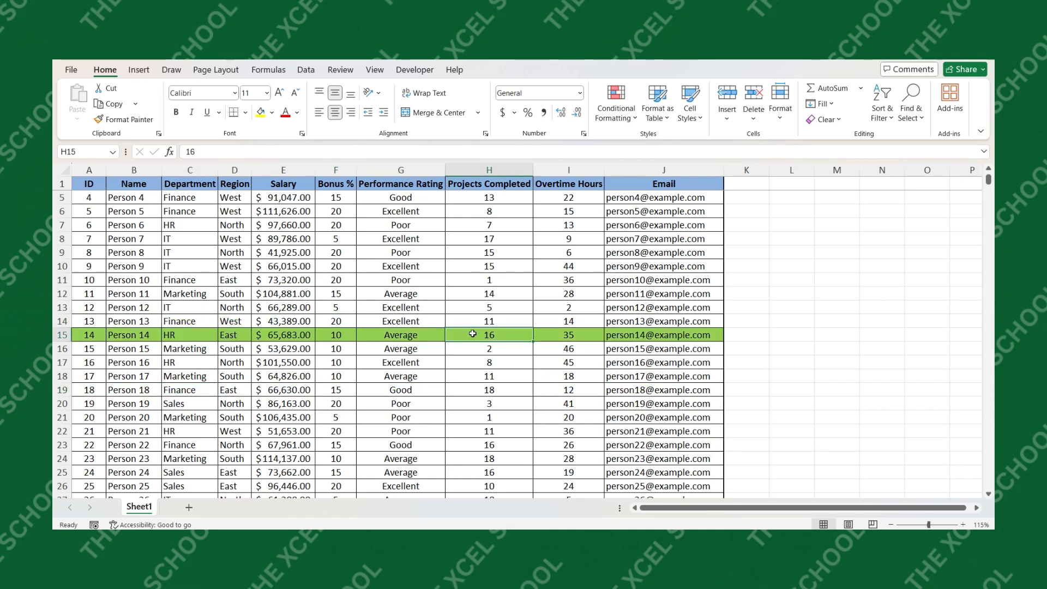
{"action": "left_click", "coordinate": [385, 415]}
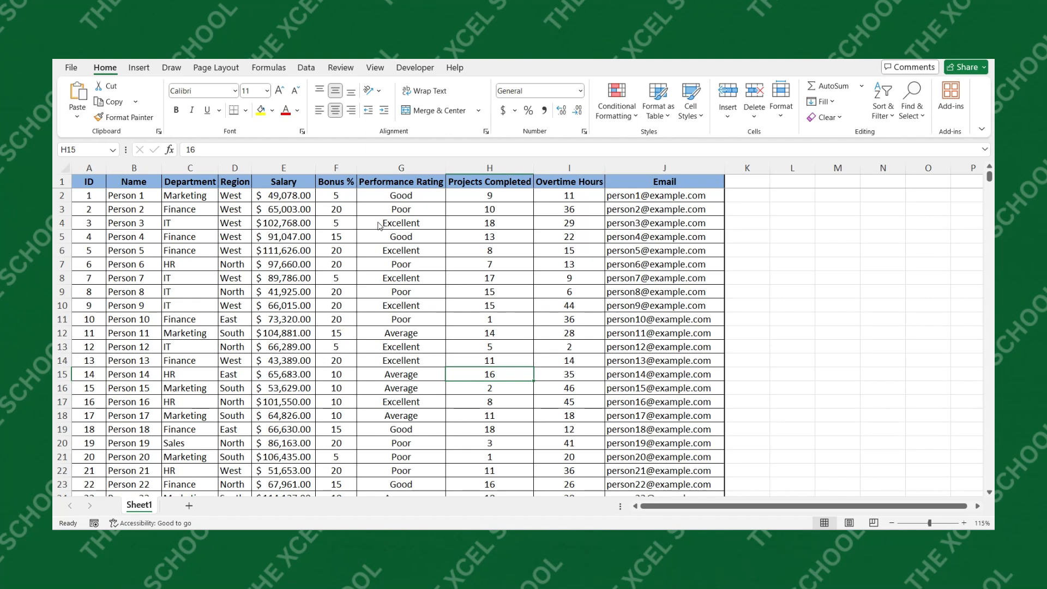
Review the unhighlighted employee table, looking over its column headers and following individual records across their rows.
{"action": "scroll", "coordinate": [380, 223], "scroll_direction": "down", "scroll_amount": 14}
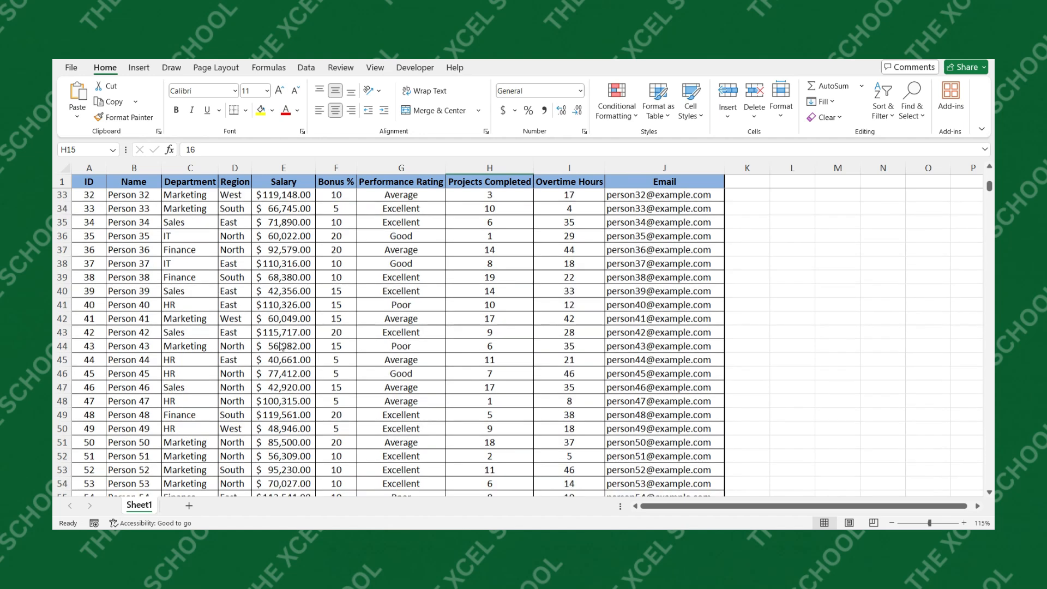
{"action": "left_click", "coordinate": [223, 183]}
{"action": "left_click", "coordinate": [201, 185]}
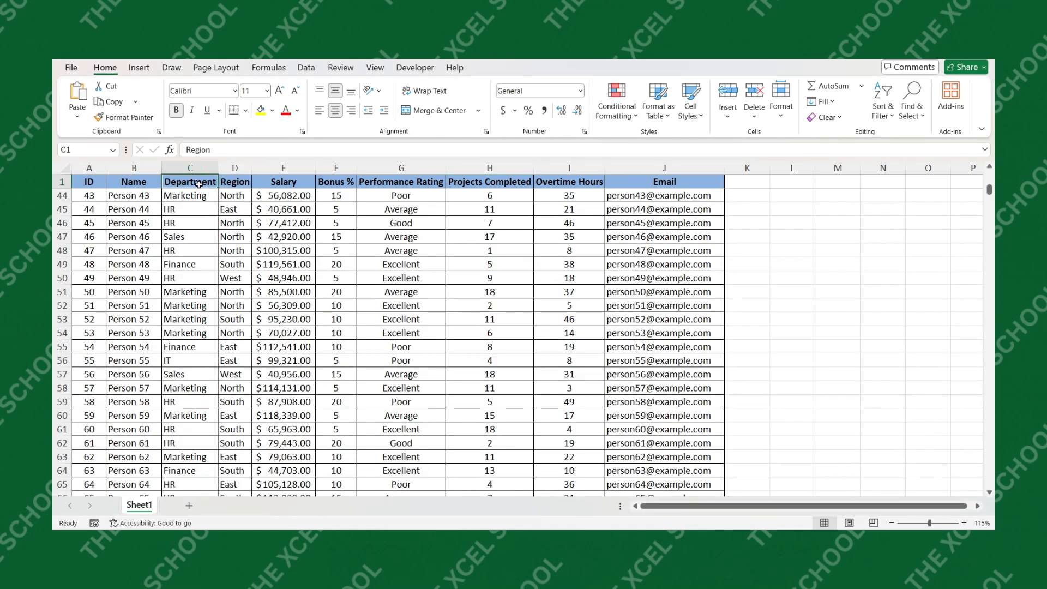
{"action": "left_click", "coordinate": [271, 187]}
{"action": "scroll", "coordinate": [437, 338], "scroll_direction": "down", "scroll_amount": 4}
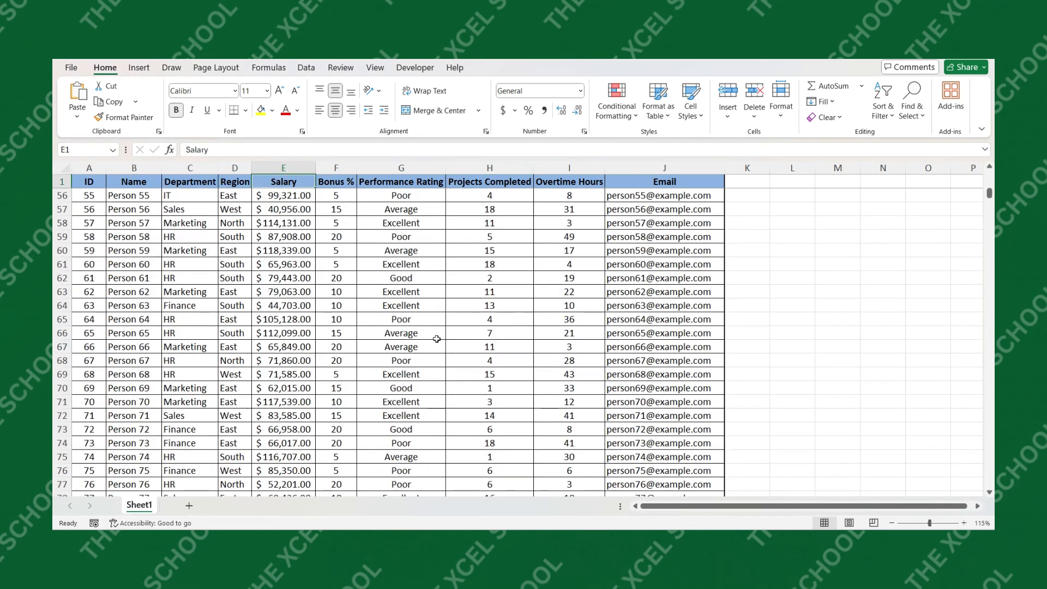
{"action": "scroll", "coordinate": [387, 291], "scroll_direction": "up", "scroll_amount": 16}
{"action": "left_click", "coordinate": [239, 262]}
{"action": "scroll", "coordinate": [180, 283], "scroll_direction": "up", "scroll_amount": 2}
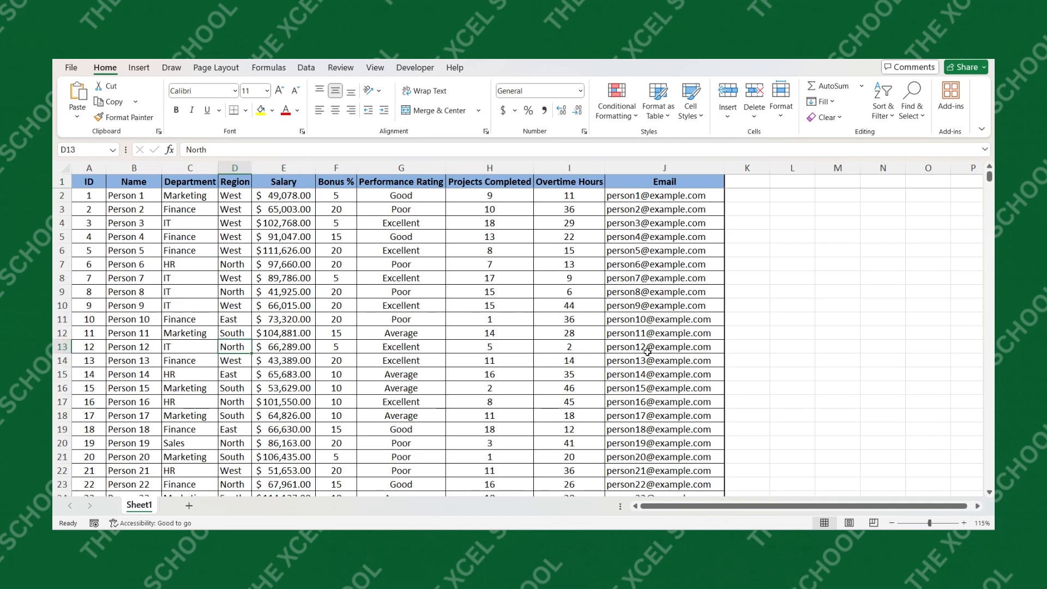
{"action": "left_click", "coordinate": [172, 295]}
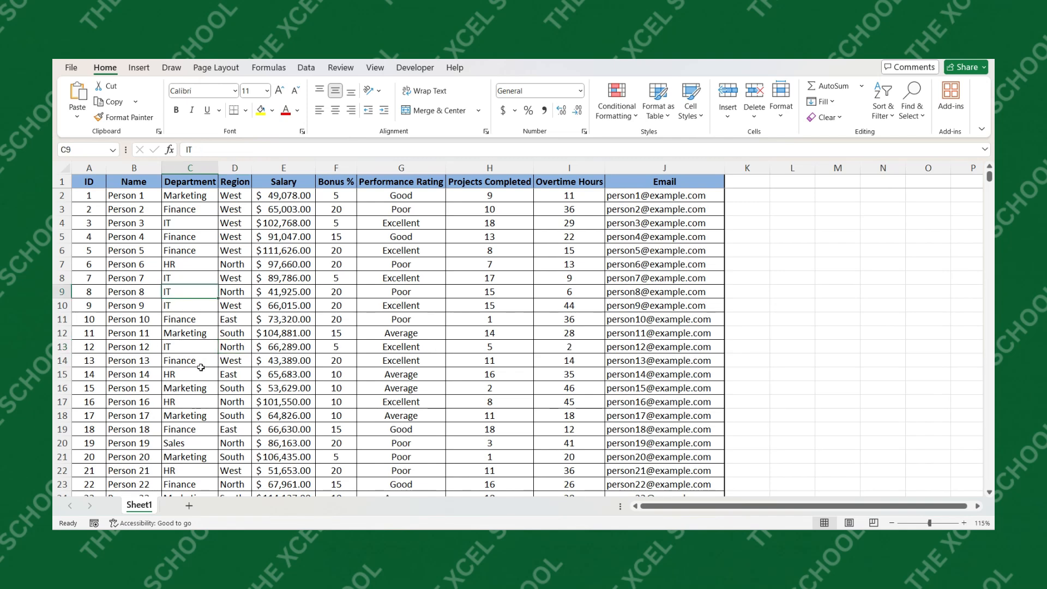
{"action": "scroll", "coordinate": [201, 368], "scroll_direction": "down", "scroll_amount": 10}
{"action": "left_click", "coordinate": [202, 372]}
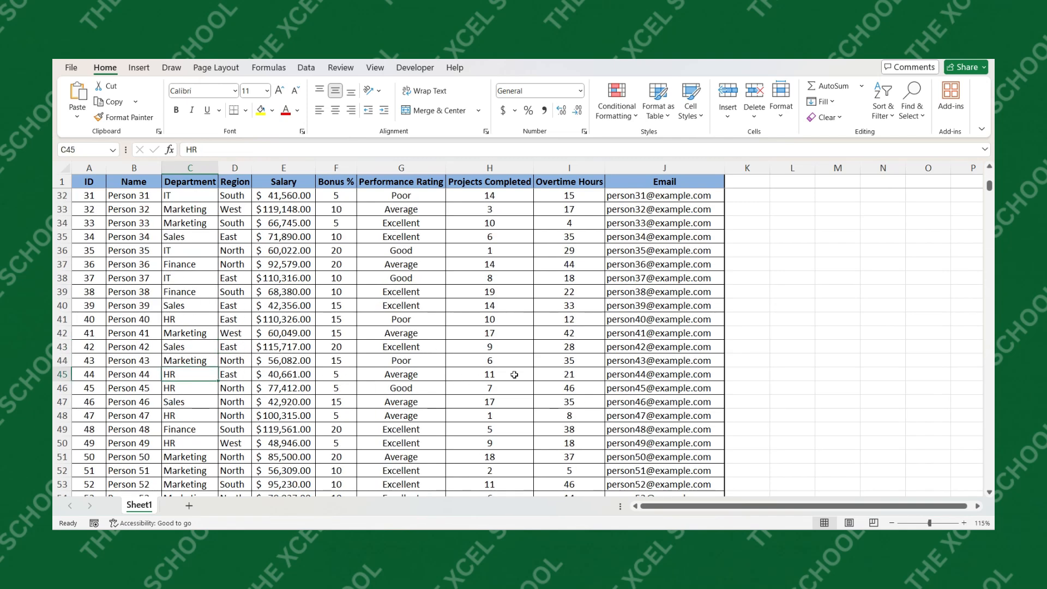
{"action": "scroll", "coordinate": [294, 368], "scroll_direction": "up", "scroll_amount": 10}
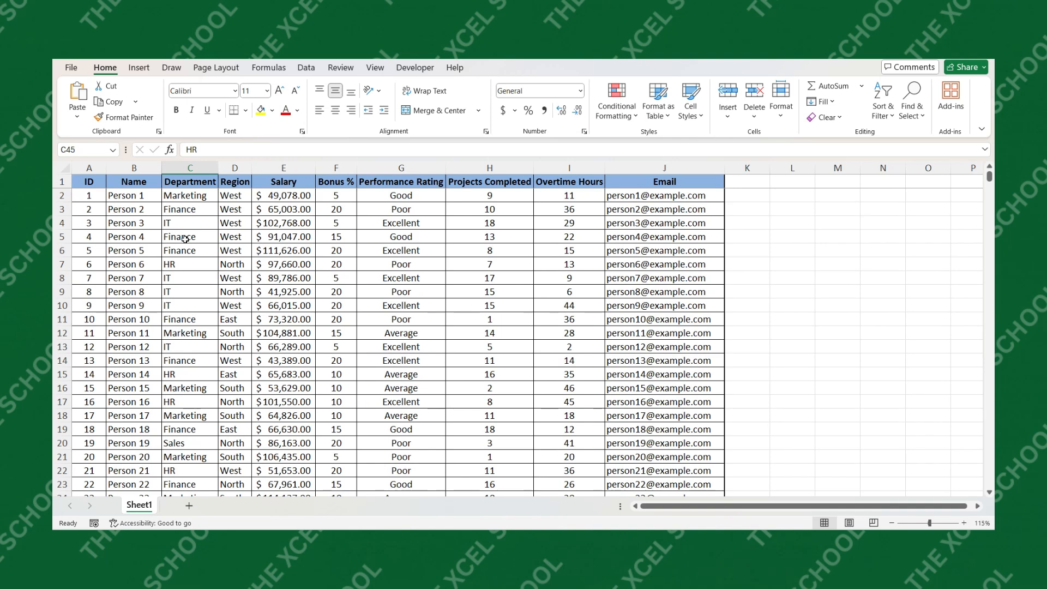
{"action": "left_click", "coordinate": [183, 239]}
{"action": "left_click_drag", "start_coordinate": [120, 236], "coordinate": [663, 242]}
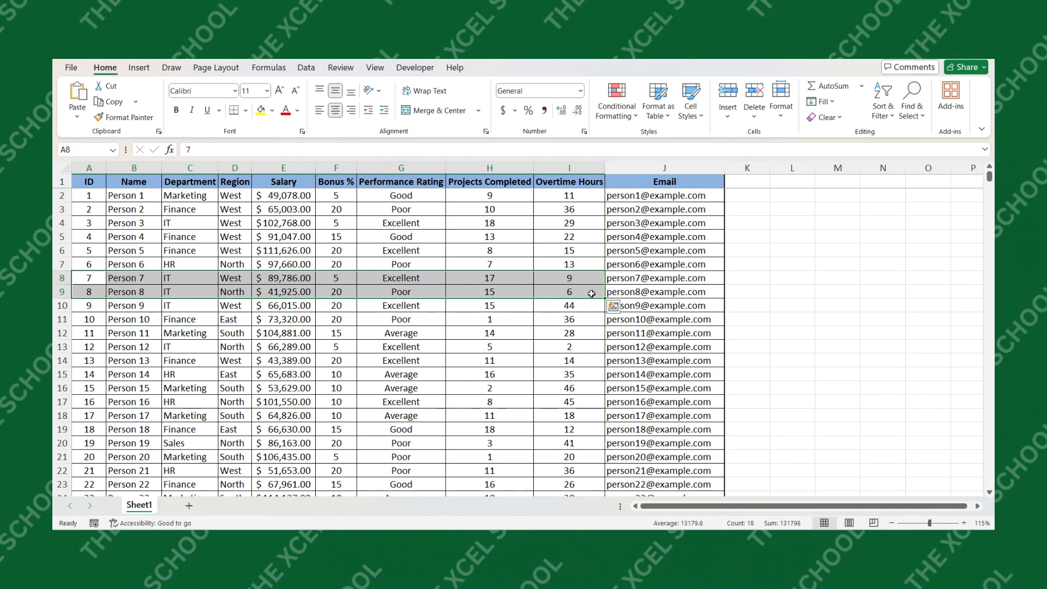
{"action": "left_click", "coordinate": [319, 282]}
{"action": "left_click", "coordinate": [285, 251]}
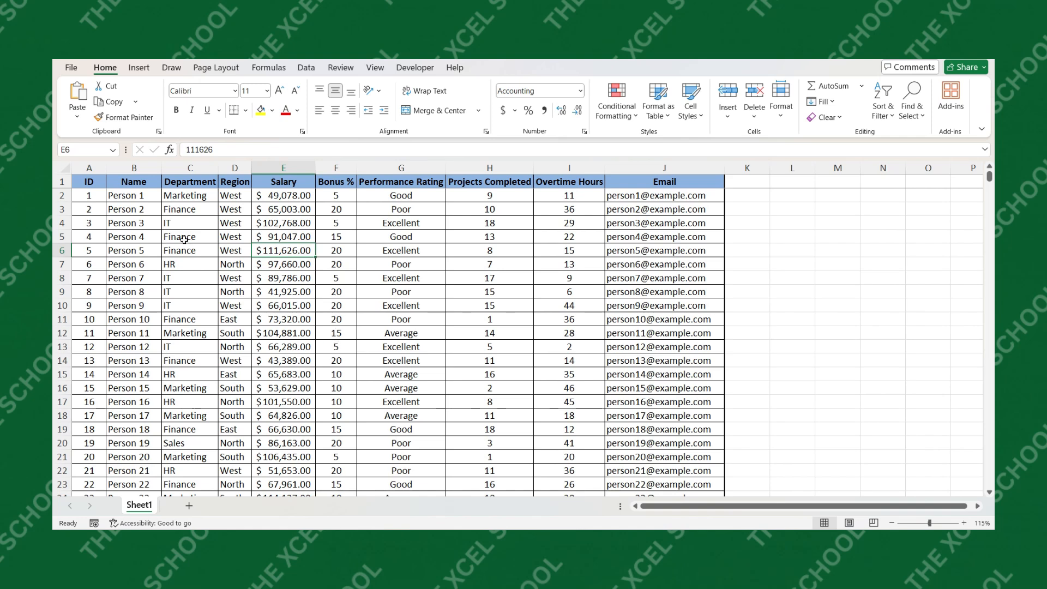
Create a formula-based conditional formatting rule for the whole employee table using =ROW()=CELL("row").
{"action": "left_click", "coordinate": [141, 210]}
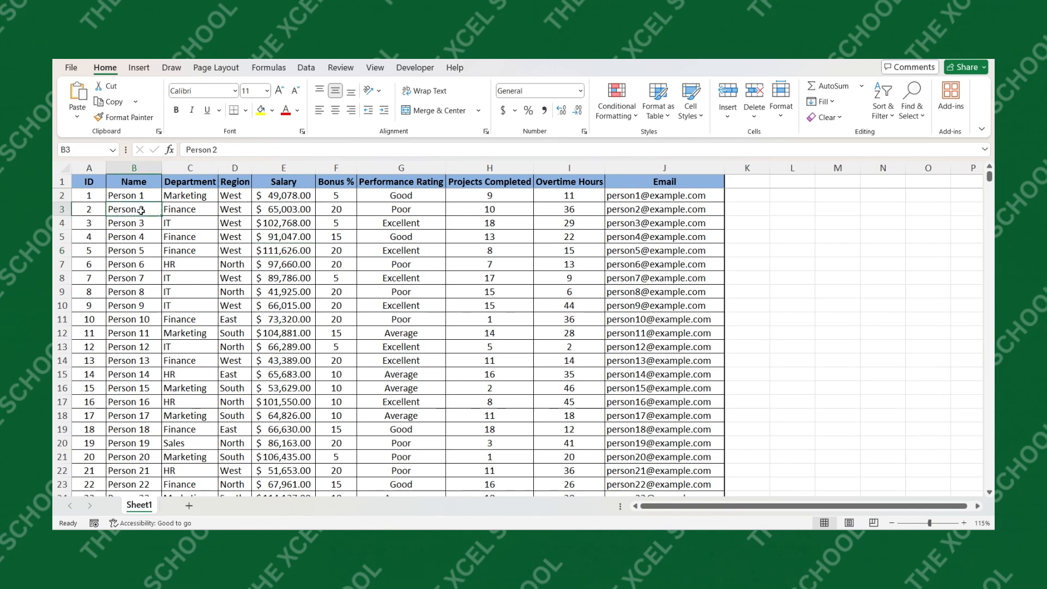
{"action": "key", "text": "ctrl+a"}
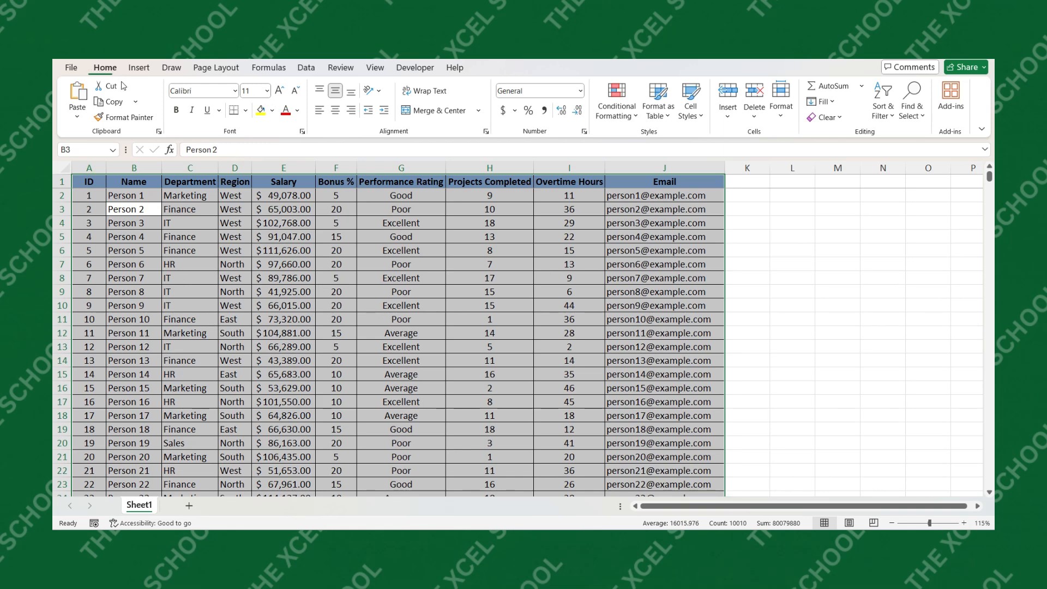
{"action": "left_click", "coordinate": [616, 116]}
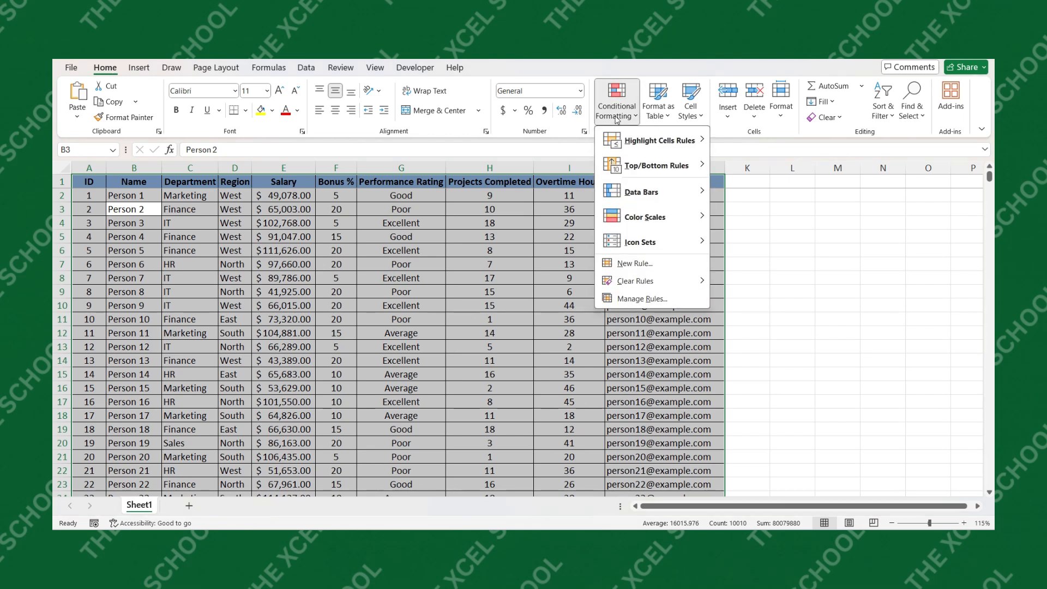
{"action": "left_click", "coordinate": [635, 264]}
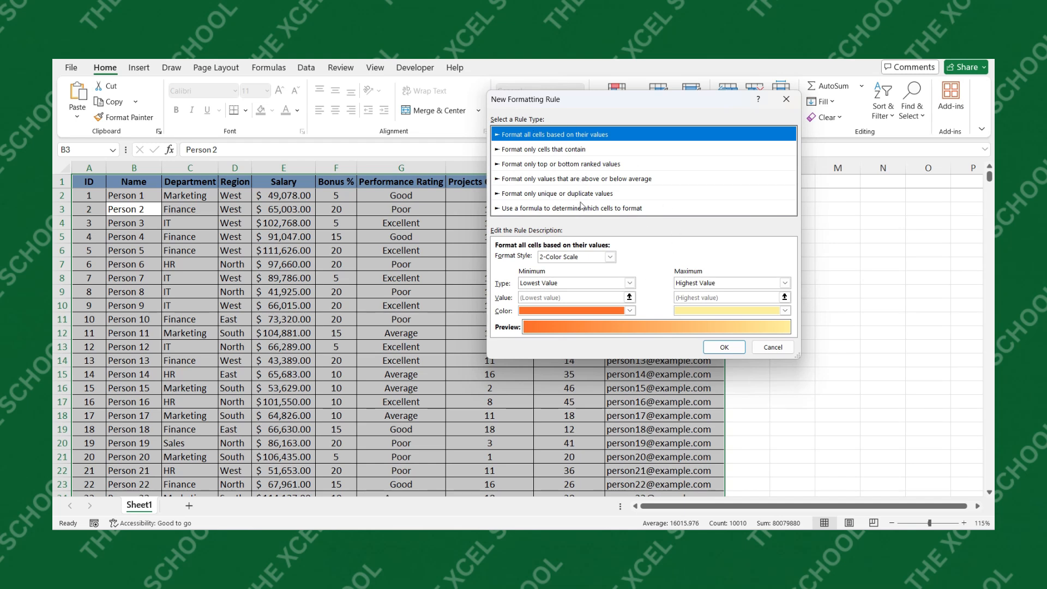
{"action": "left_click", "coordinate": [582, 208]}
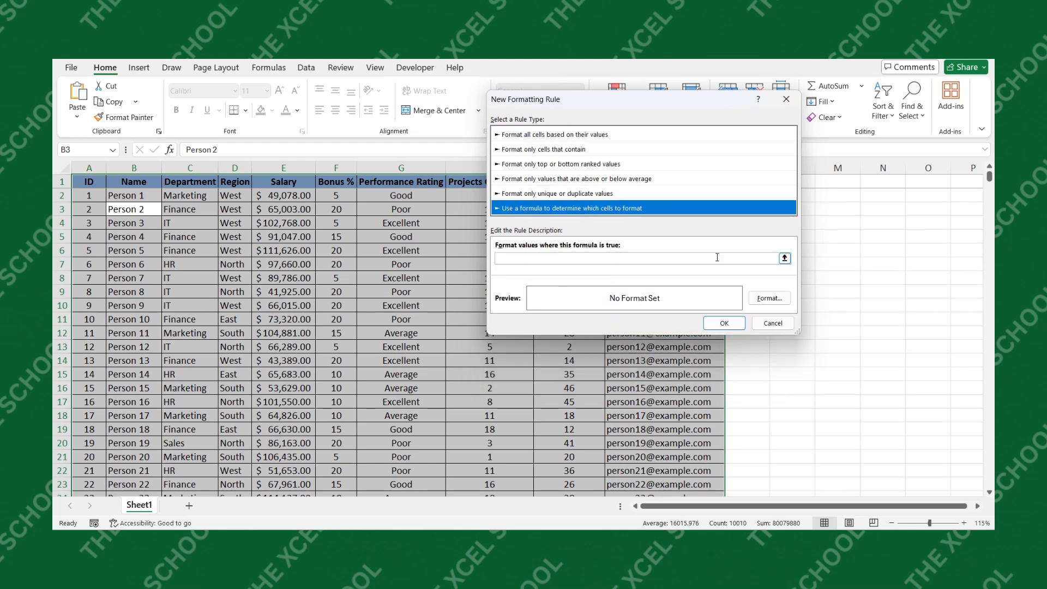
{"action": "left_click", "coordinate": [594, 257]}
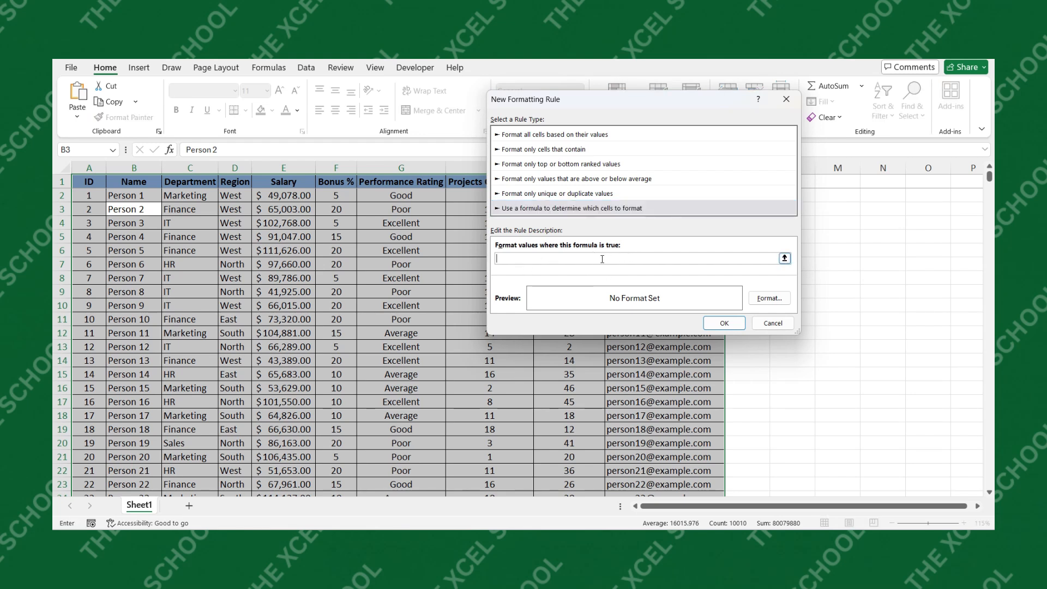
{"action": "type", "text": "=ROW()=CELL(\"row\")"}
{"action": "left_click_drag", "start_coordinate": [576, 260], "coordinate": [503, 262]}
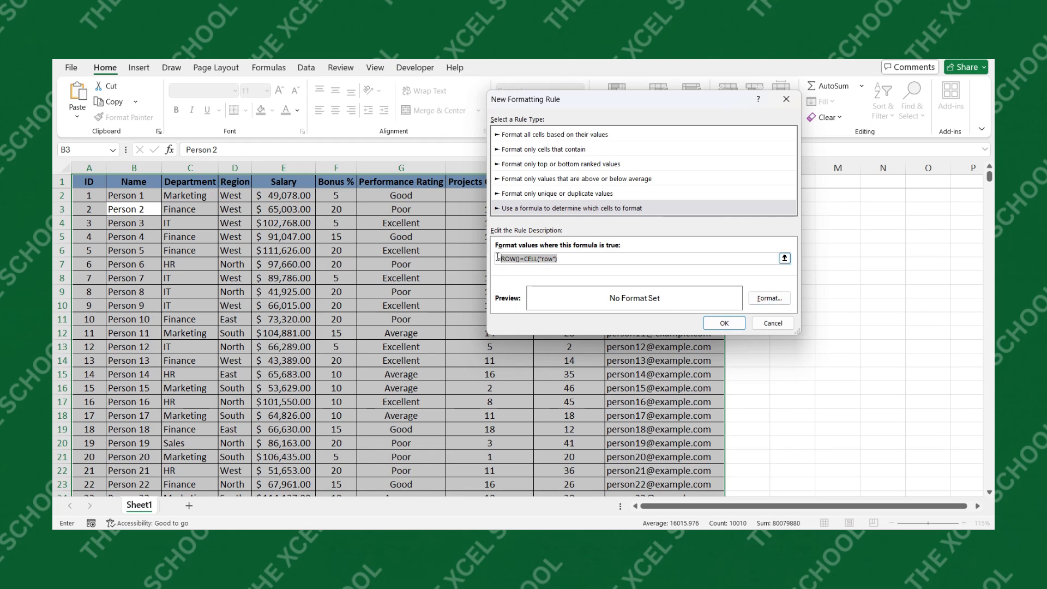
Give the new rule a light green background fill and apply it to the table.
{"action": "left_click", "coordinate": [768, 298]}
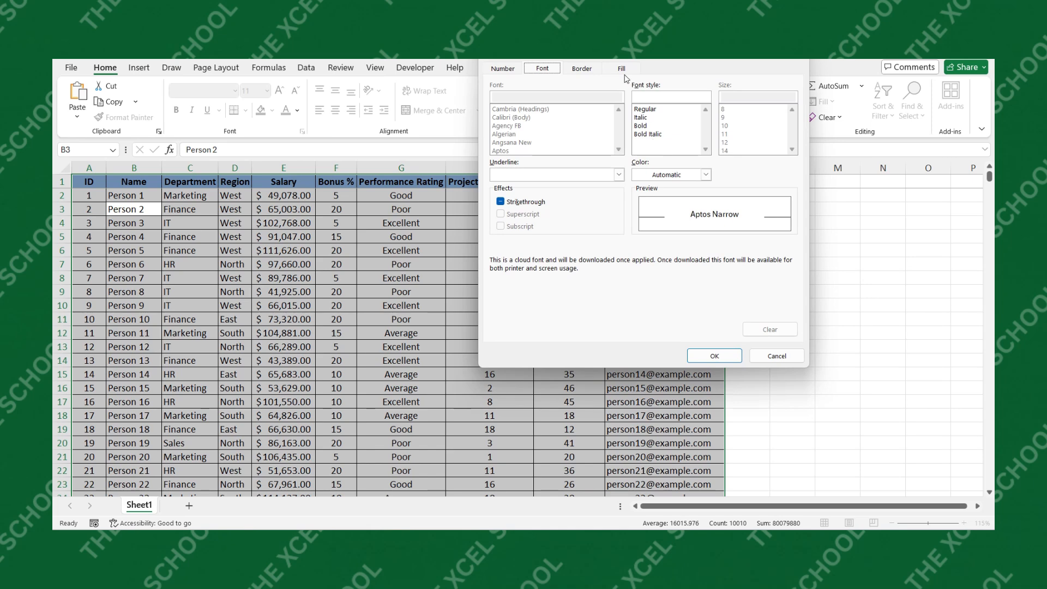
{"action": "left_click", "coordinate": [622, 69]}
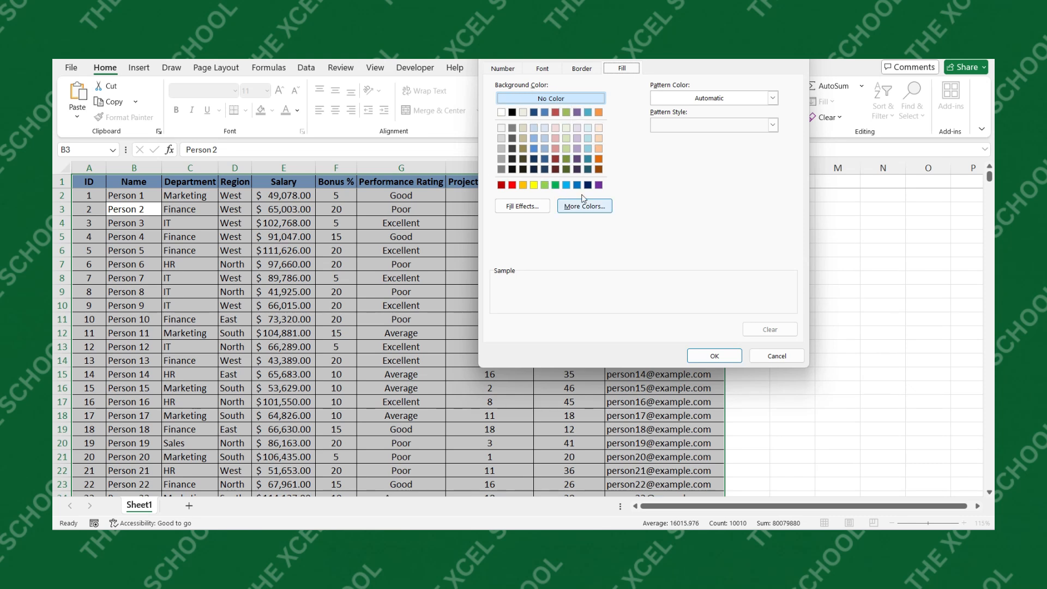
{"action": "left_click", "coordinate": [544, 185]}
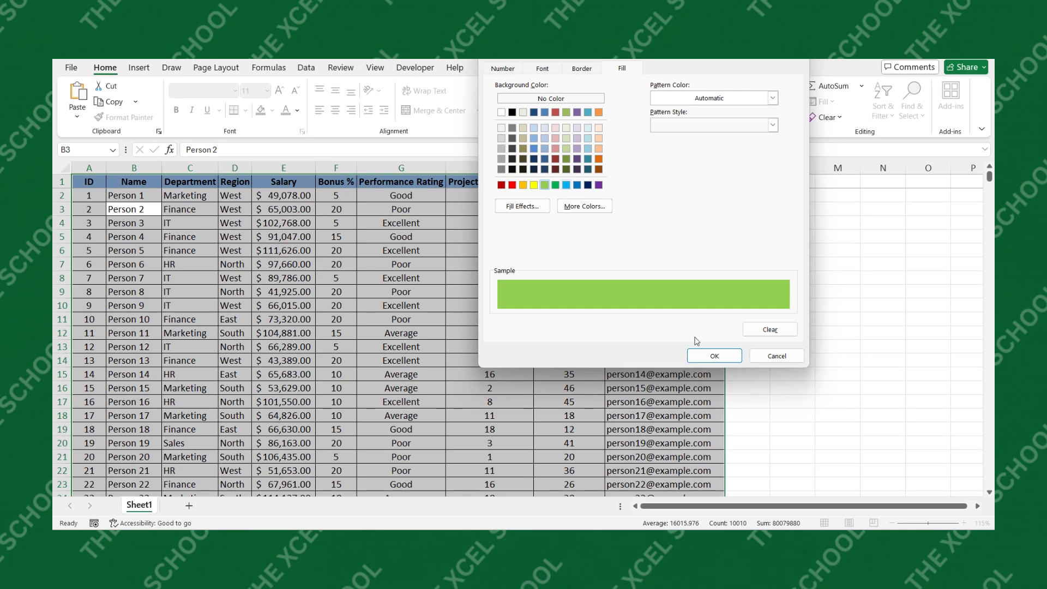
{"action": "left_click", "coordinate": [713, 357]}
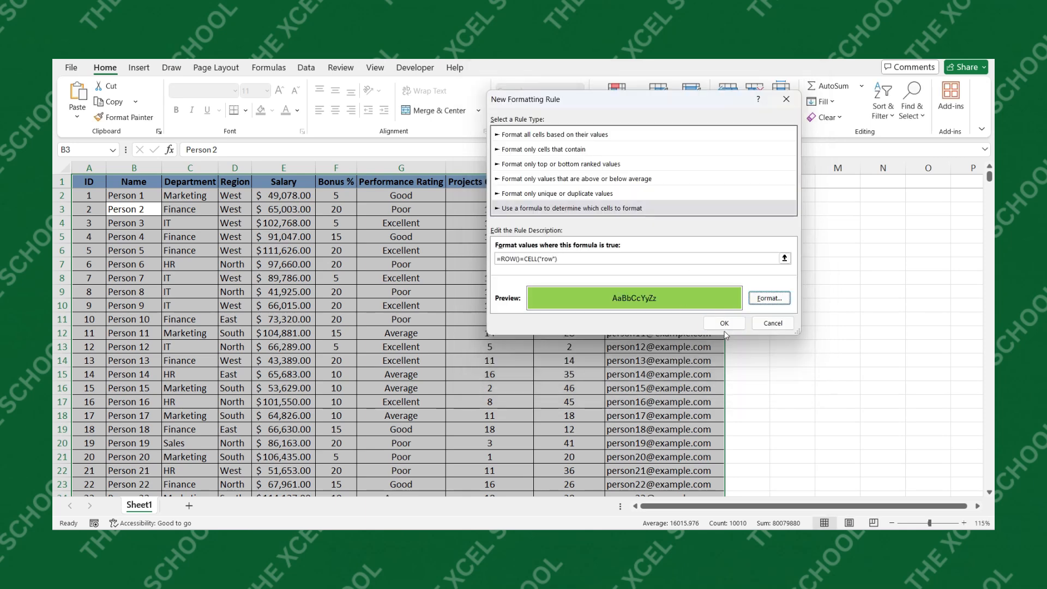
{"action": "left_click", "coordinate": [727, 327]}
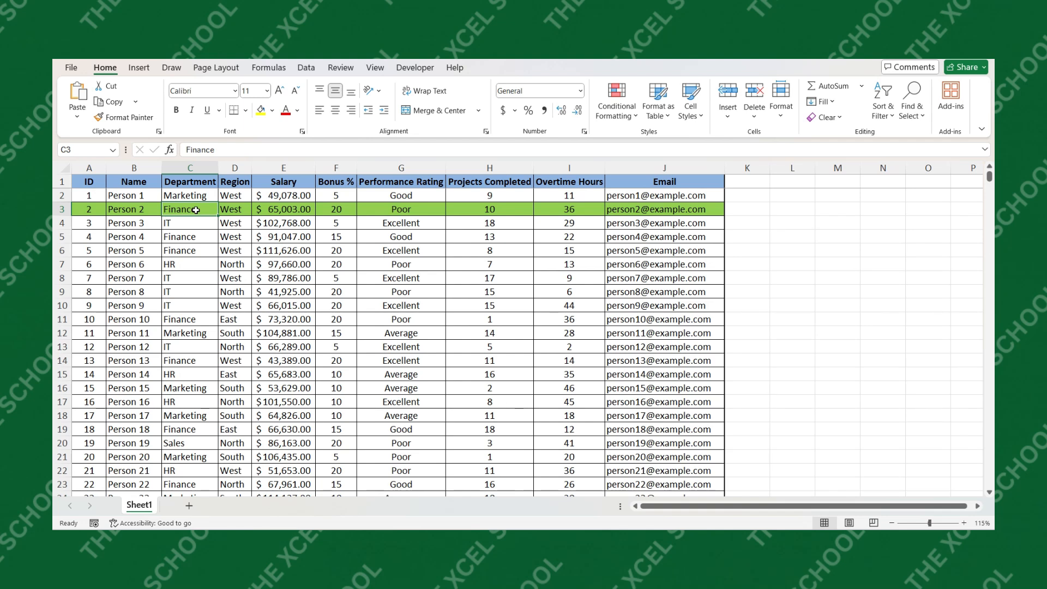
Test the row-highlighting rule by selecting row 3 and moving between cells in other rows of the table.
{"action": "left_click", "coordinate": [234, 276]}
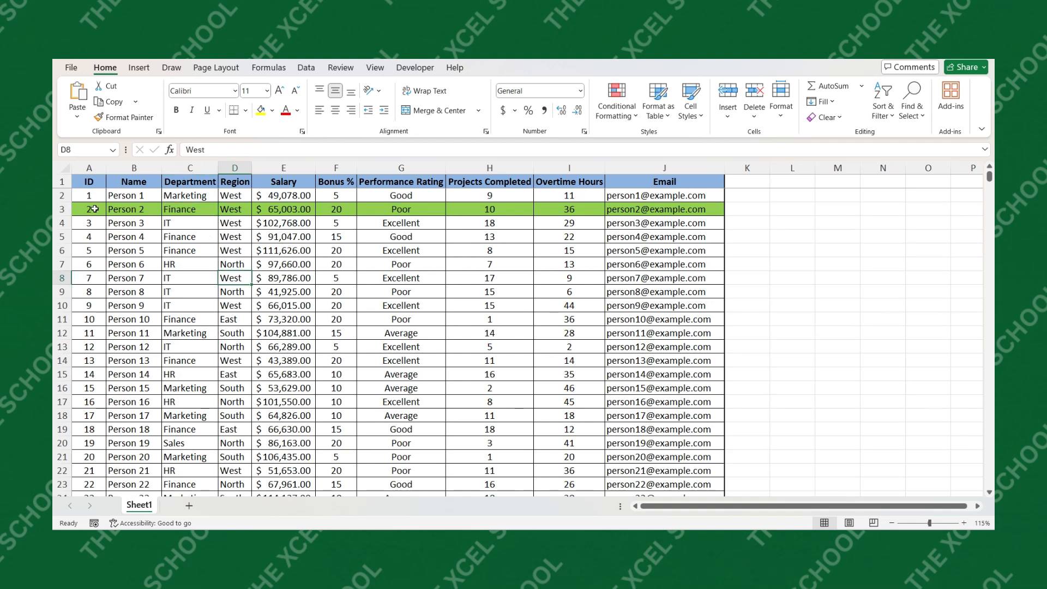
{"action": "left_click", "coordinate": [94, 209]}
{"action": "left_click", "coordinate": [60, 210]}
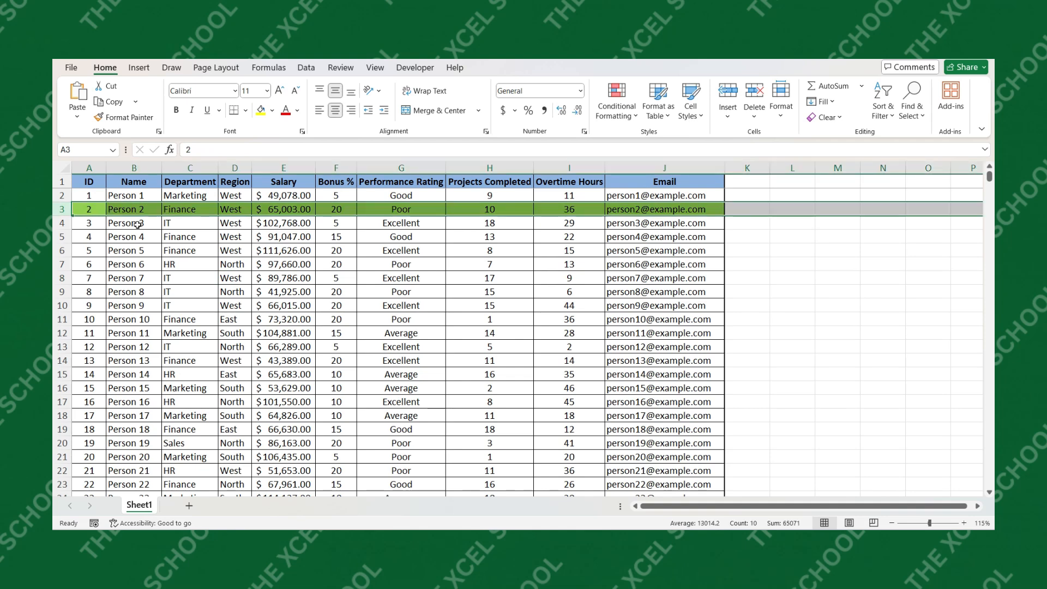
{"action": "left_click", "coordinate": [231, 254]}
{"action": "key", "text": "Right"}
{"action": "key", "text": "Right"}
{"action": "key", "text": "Right"}
{"action": "key", "text": "Right"}
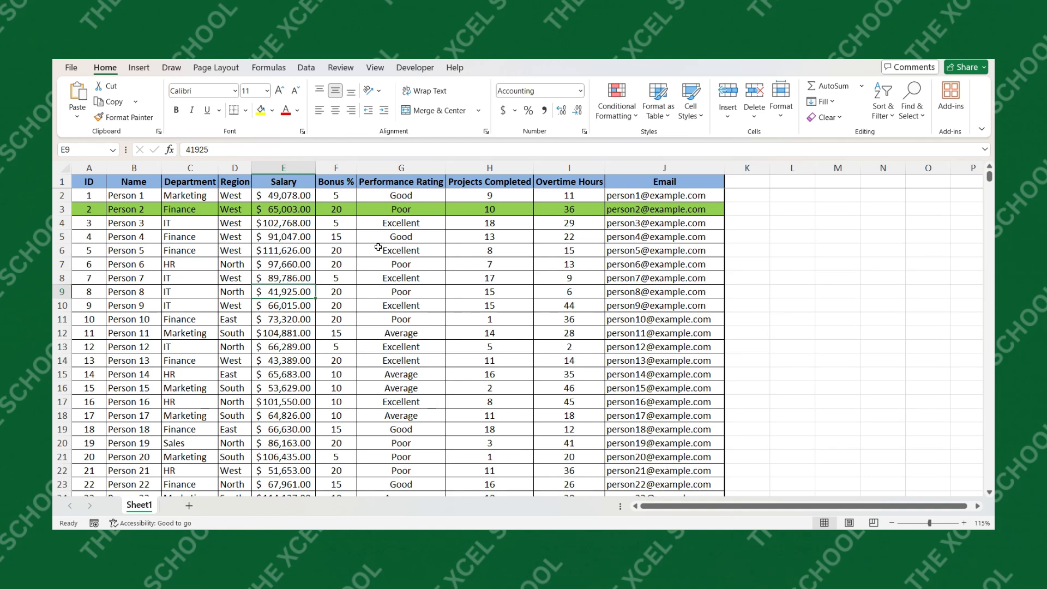
Check whether the green highlight follows the selection by moving through cells in columns E, I and J and further down the table.
{"action": "key", "text": "Down"}
{"action": "key", "text": "Down"}
{"action": "key", "text": "Down"}
{"action": "key", "text": "Down"}
{"action": "key", "text": "Down"}
{"action": "left_click", "coordinate": [544, 284]}
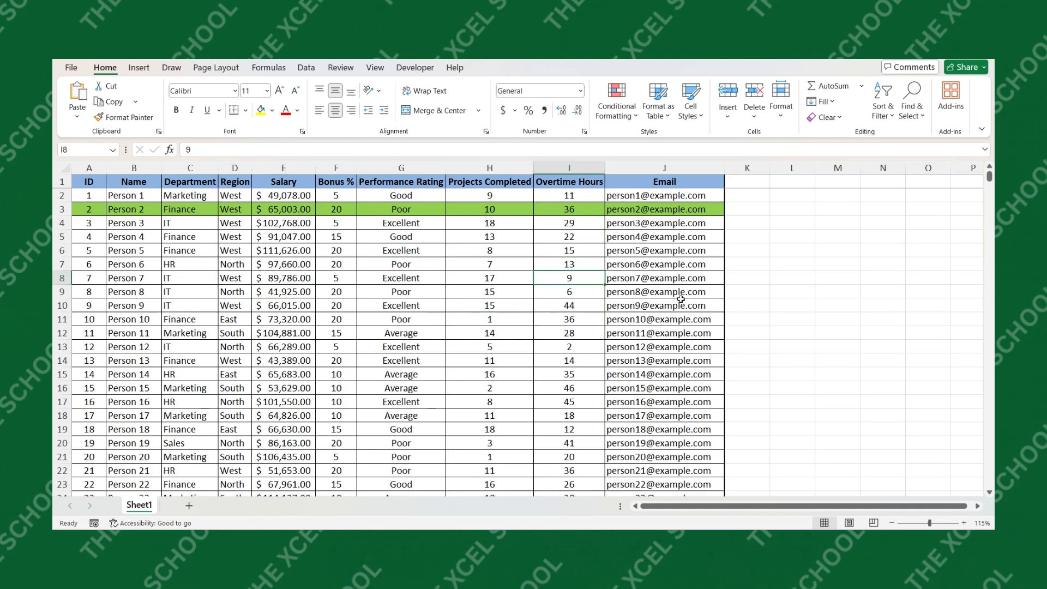
{"action": "left_click", "coordinate": [681, 301]}
{"action": "scroll", "coordinate": [441, 365], "scroll_direction": "down", "scroll_amount": 9}
{"action": "left_click", "coordinate": [309, 334]}
{"action": "scroll", "coordinate": [477, 283], "scroll_direction": "up", "scroll_amount": 1}
{"action": "scroll", "coordinate": [477, 283], "scroll_direction": "up", "scroll_amount": 4}
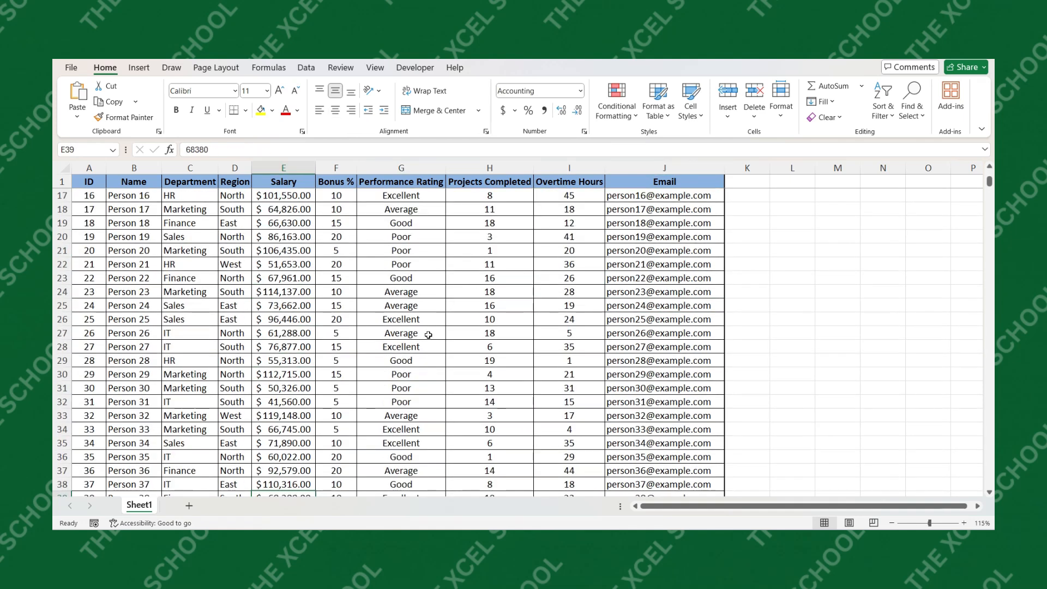
Refresh the row highlight manually by entering cell editing in rows 26 and 24 and leaving the contents unchanged.
{"action": "left_click", "coordinate": [400, 375]}
{"action": "left_click", "coordinate": [497, 319]}
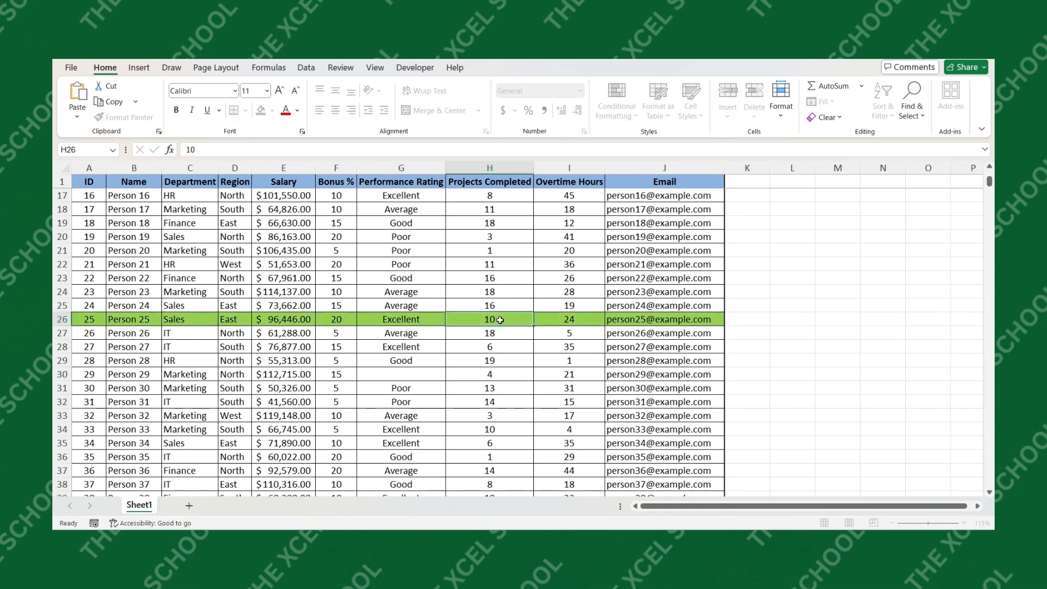
{"action": "left_click", "coordinate": [402, 345]}
{"action": "double_click", "coordinate": [419, 290]}
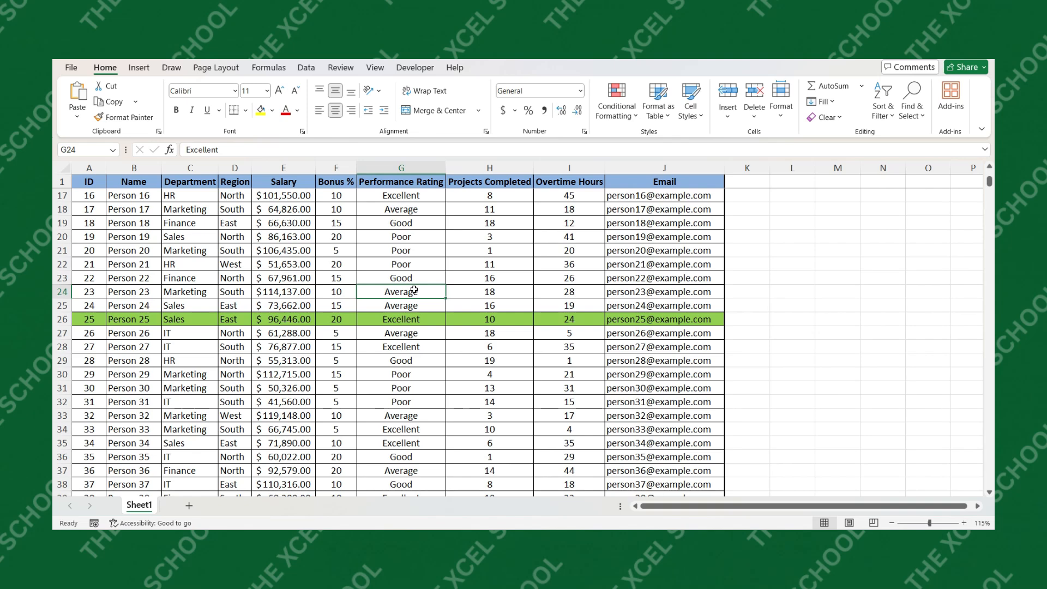
{"action": "key", "text": "Escape"}
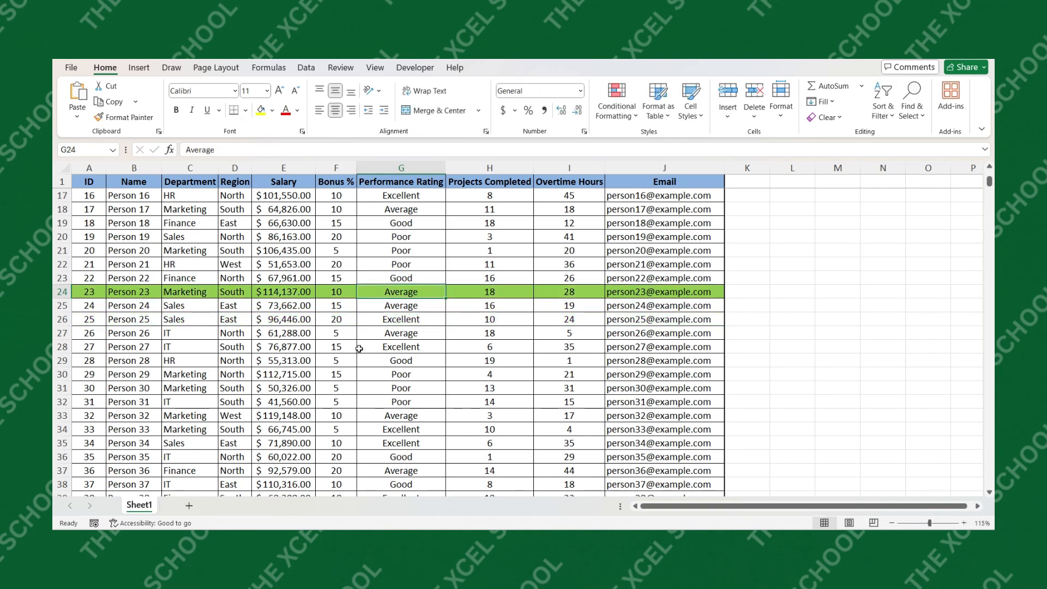
Repeat the manual highlight refresh near the start of the table by entering cell editing in rows 5 and 7.
{"action": "scroll", "coordinate": [276, 300], "scroll_direction": "down", "scroll_amount": 2}
{"action": "scroll", "coordinate": [281, 289], "scroll_direction": "up", "scroll_amount": 7}
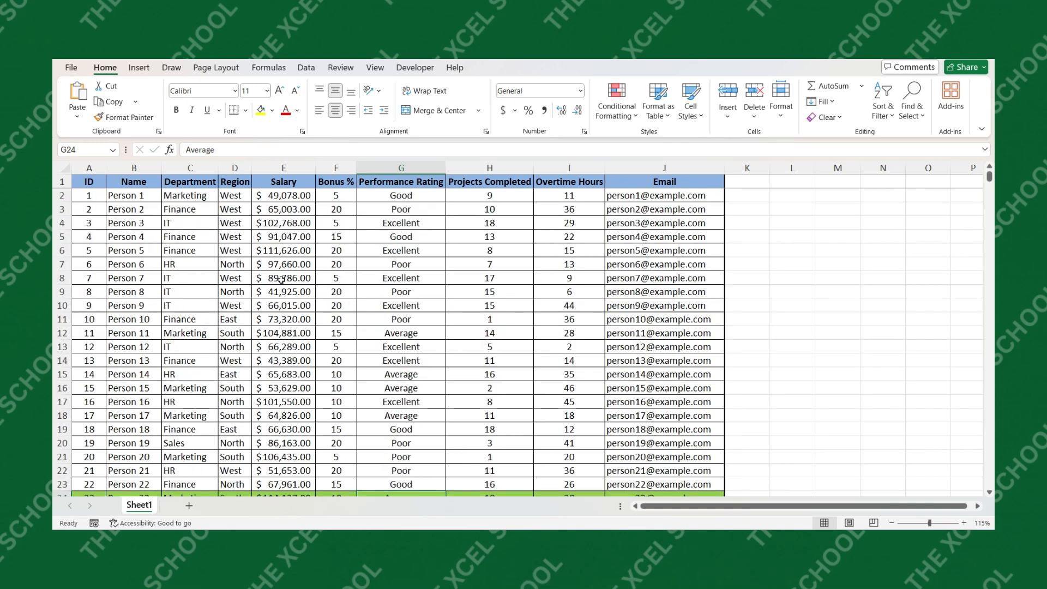
{"action": "left_click", "coordinate": [254, 236]}
{"action": "double_click", "coordinate": [254, 236]}
{"action": "double_click", "coordinate": [322, 237]}
{"action": "left_click", "coordinate": [403, 263]}
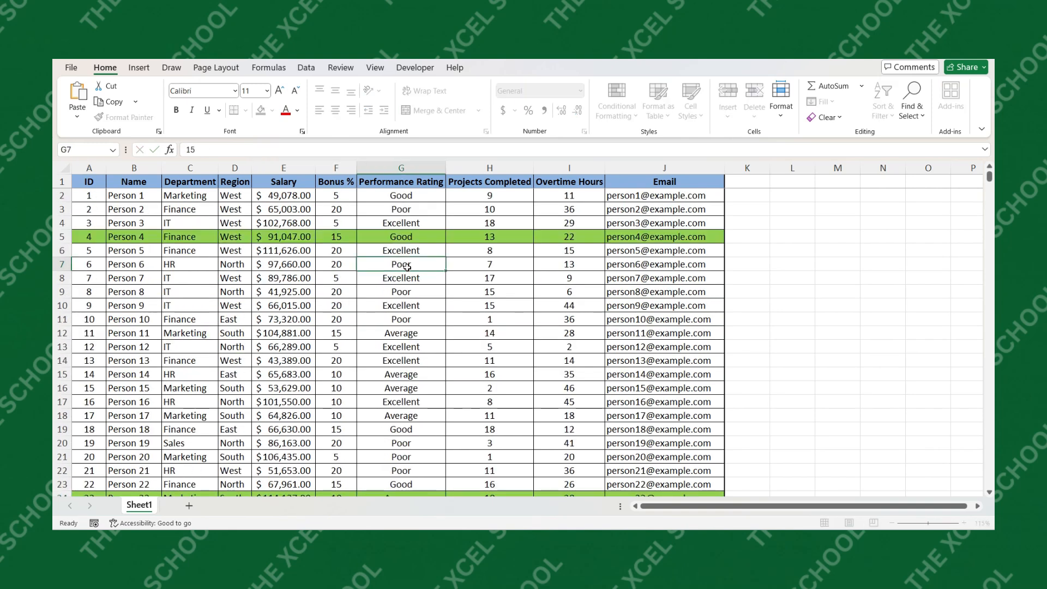
{"action": "left_click", "coordinate": [415, 236]}
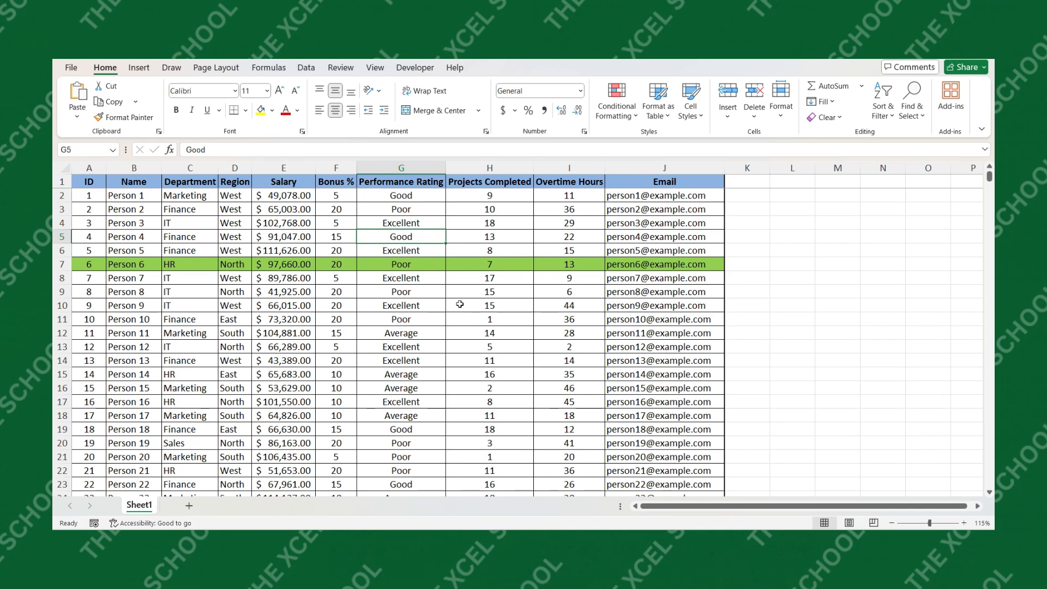
Open the code module of Sheet1 and create a Worksheet SelectionChange event procedure in it.
{"action": "right_click", "coordinate": [139, 513]}
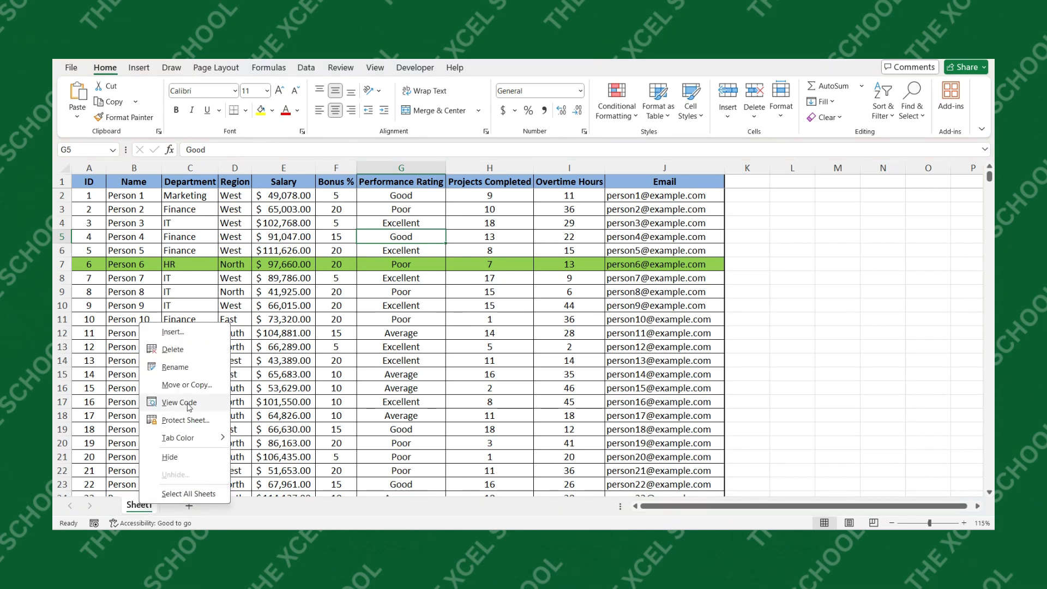
{"action": "left_click", "coordinate": [189, 403]}
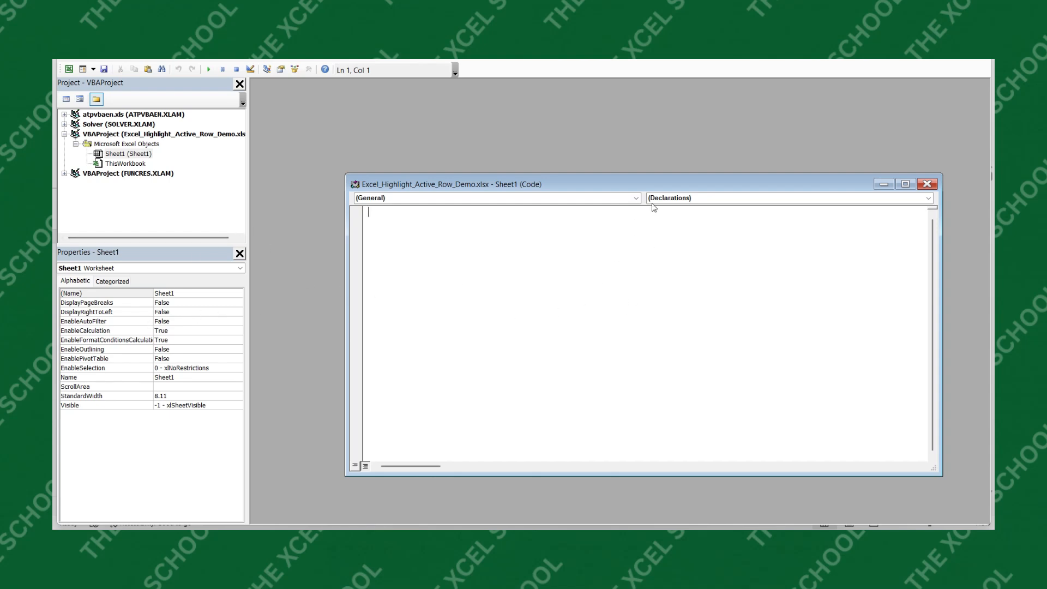
{"action": "left_click", "coordinate": [636, 198]}
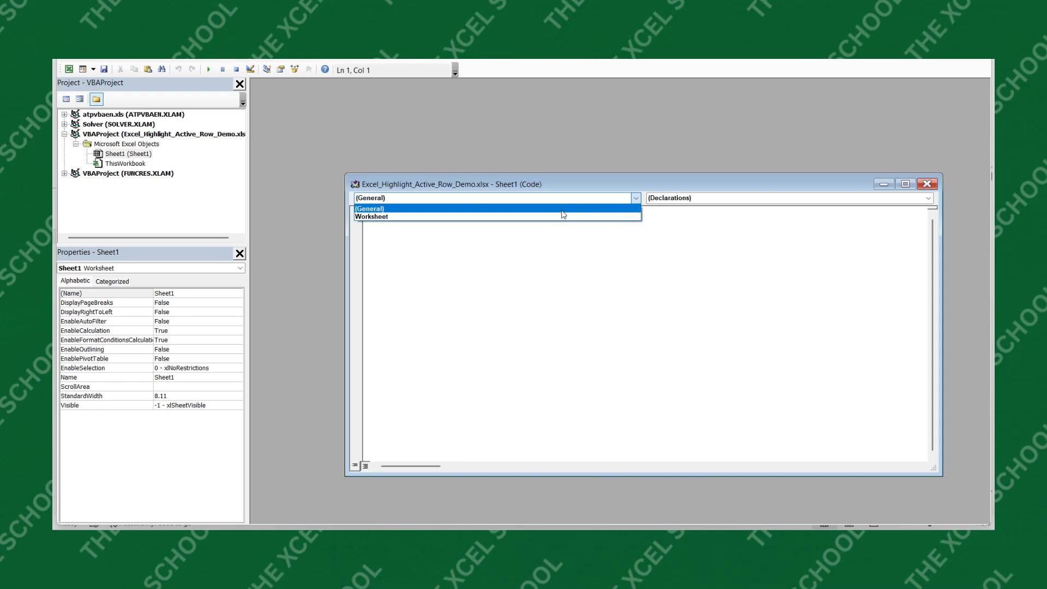
{"action": "left_click", "coordinate": [538, 216]}
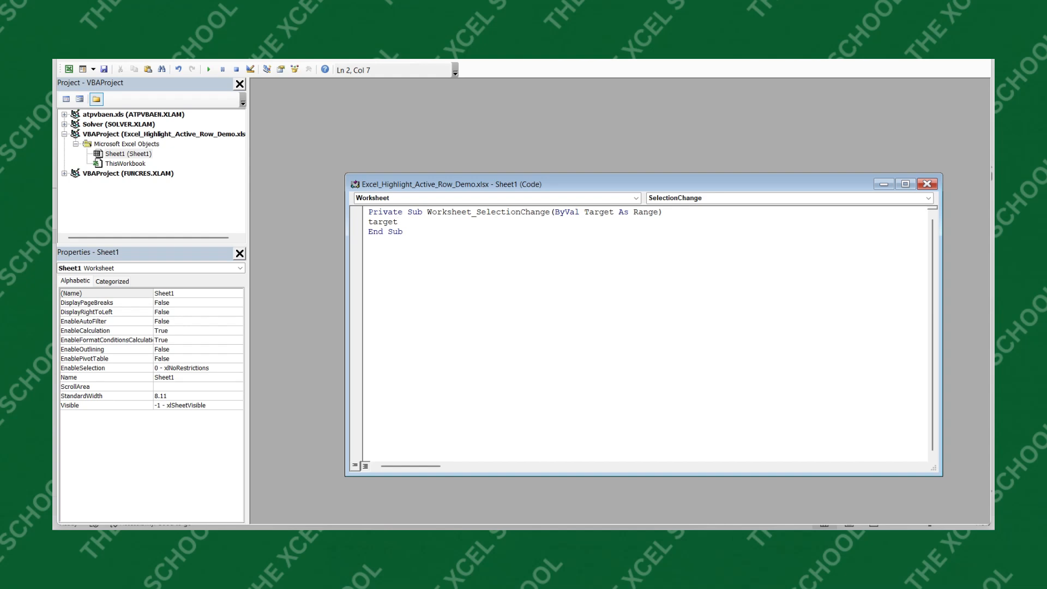
Complete the SelectionChange procedure's statement as target.Calculate and close the VBA editor to return to the worksheet.
{"action": "type", "text": ",calculator"}
{"action": "left_click", "coordinate": [404, 223]}
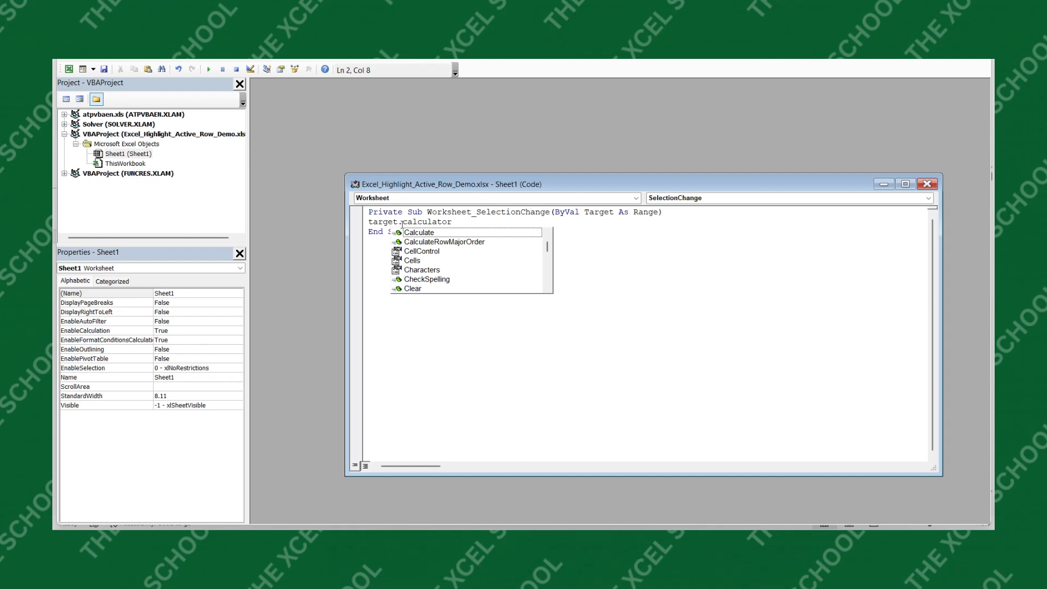
{"action": "left_click", "coordinate": [458, 235]}
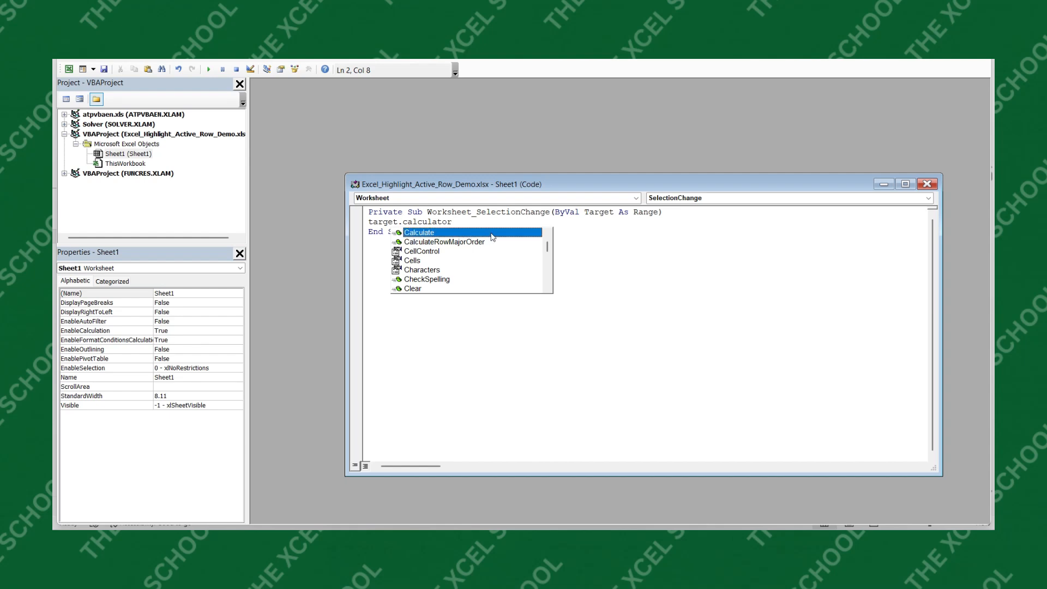
{"action": "left_click_drag", "start_coordinate": [482, 223], "coordinate": [444, 222]}
{"action": "key", "text": "Tab"}
{"action": "left_click", "coordinate": [926, 184]}
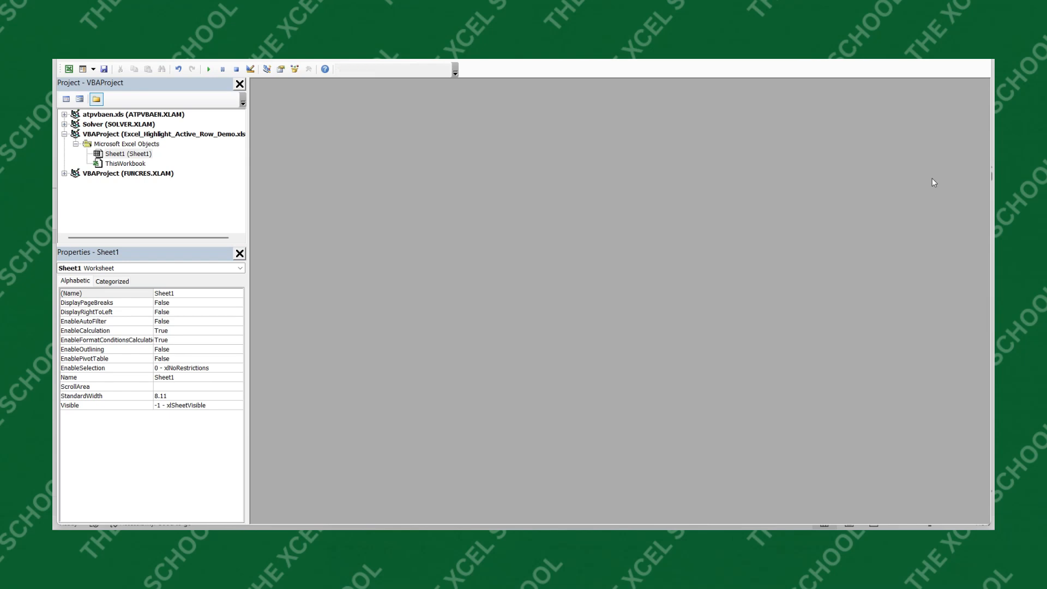
{"action": "left_click", "coordinate": [977, 39]}
Test the automatic row highlighting by selecting cells in different rows and columns of the employee table, including F13, J10 and H15.
{"action": "left_click", "coordinate": [337, 344]}
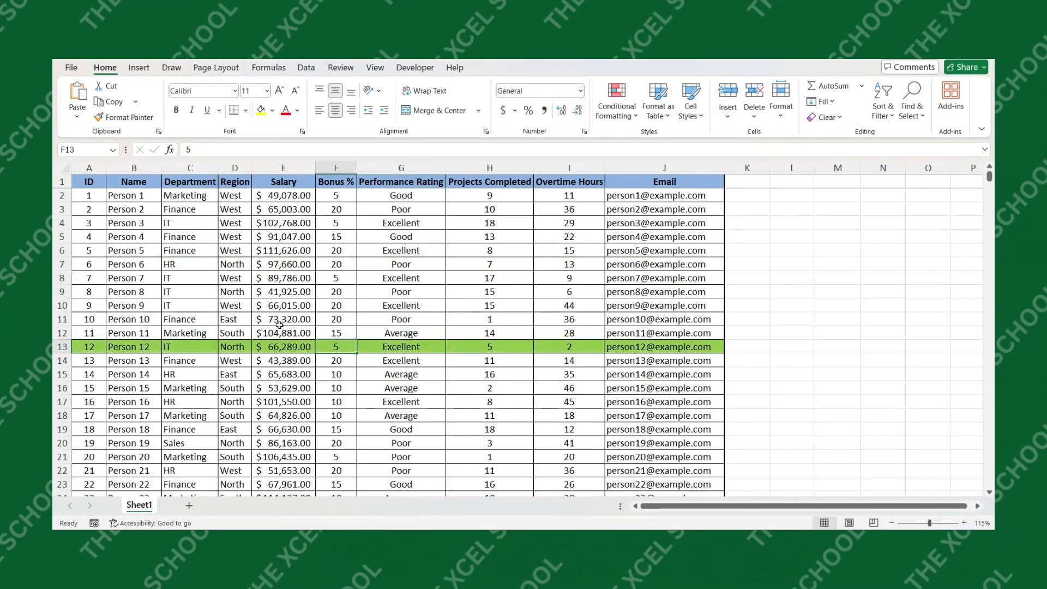
{"action": "left_click", "coordinate": [283, 306]}
{"action": "left_click", "coordinate": [419, 264]}
{"action": "left_click", "coordinate": [401, 443]}
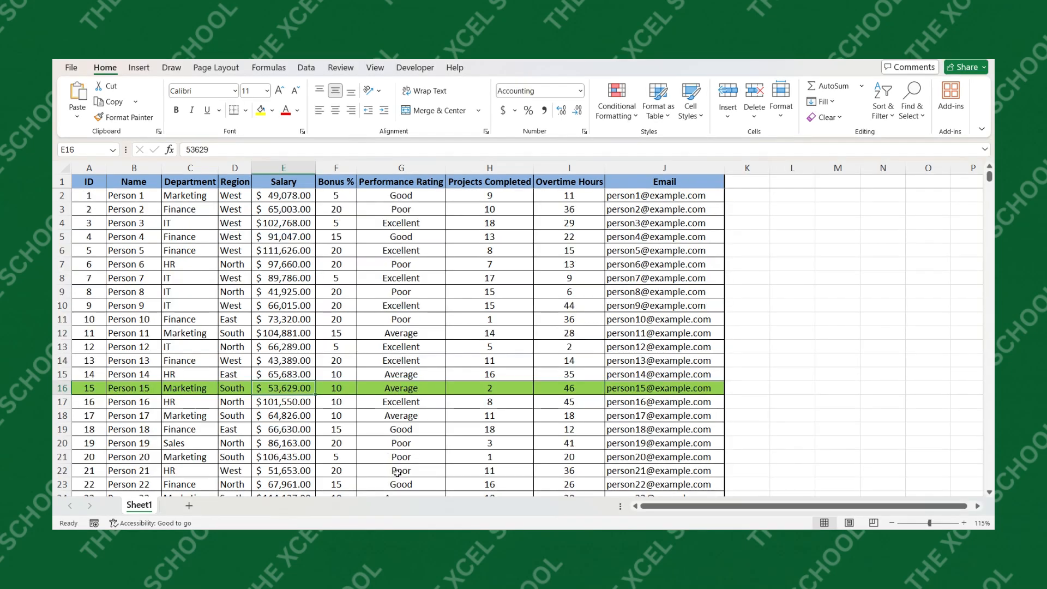
{"action": "left_click", "coordinate": [478, 350]}
{"action": "left_click", "coordinate": [337, 402]}
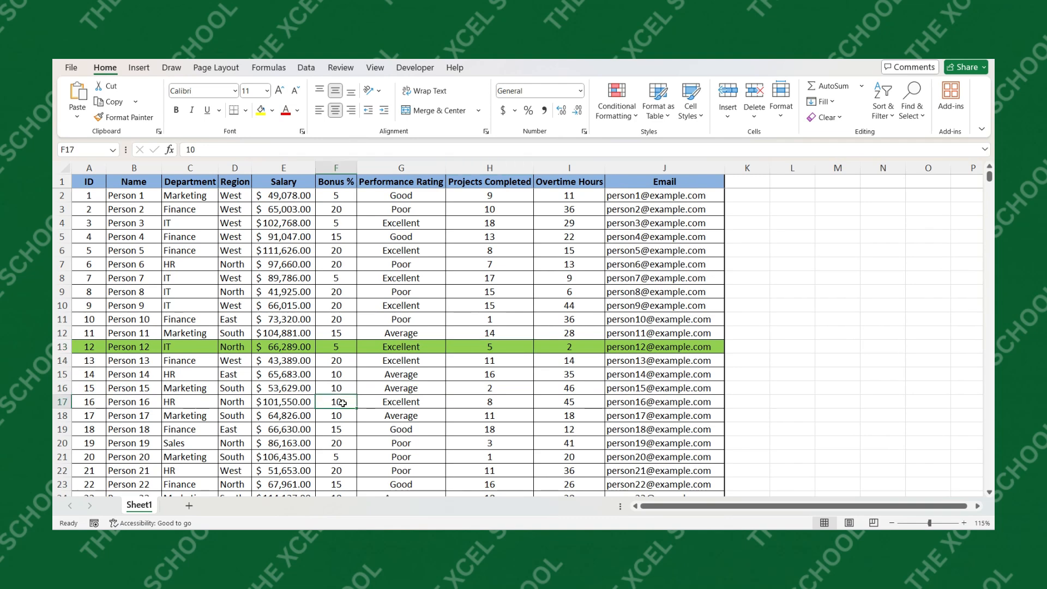
{"action": "left_click", "coordinate": [647, 307]}
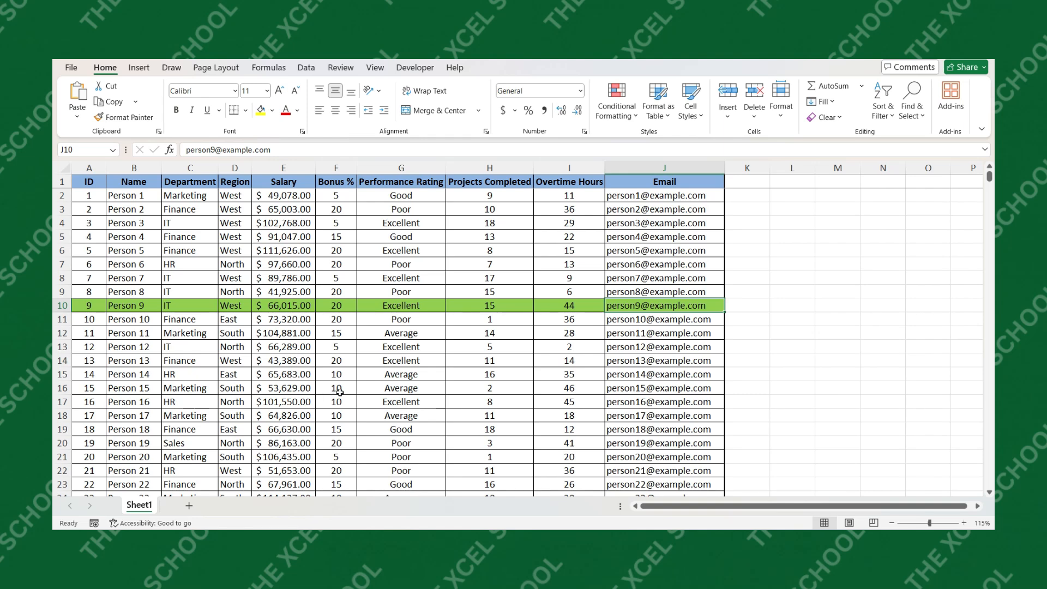
{"action": "left_click", "coordinate": [451, 376]}
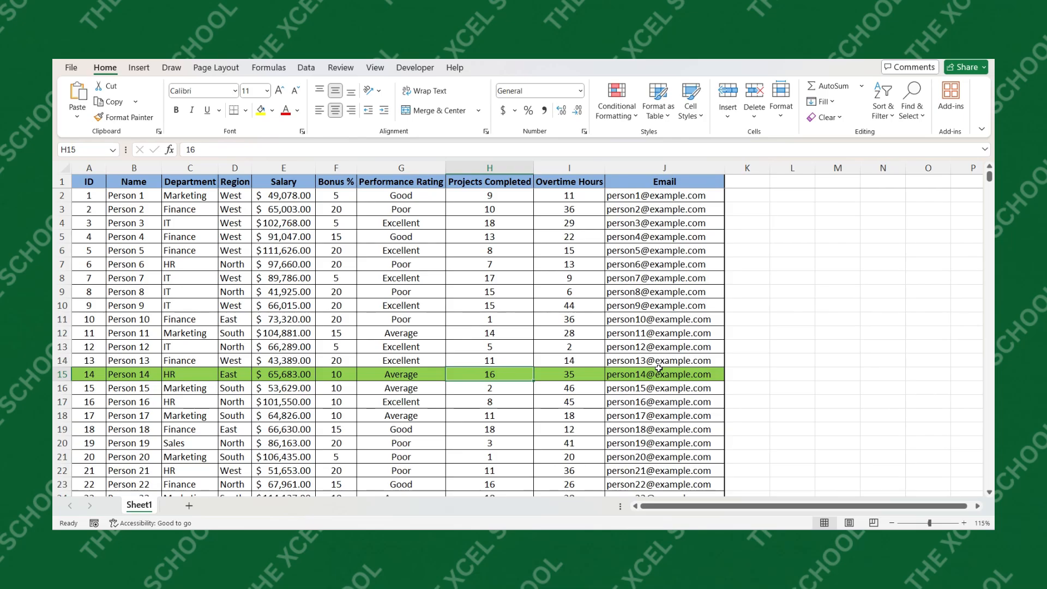
{"action": "left_click", "coordinate": [352, 247]}
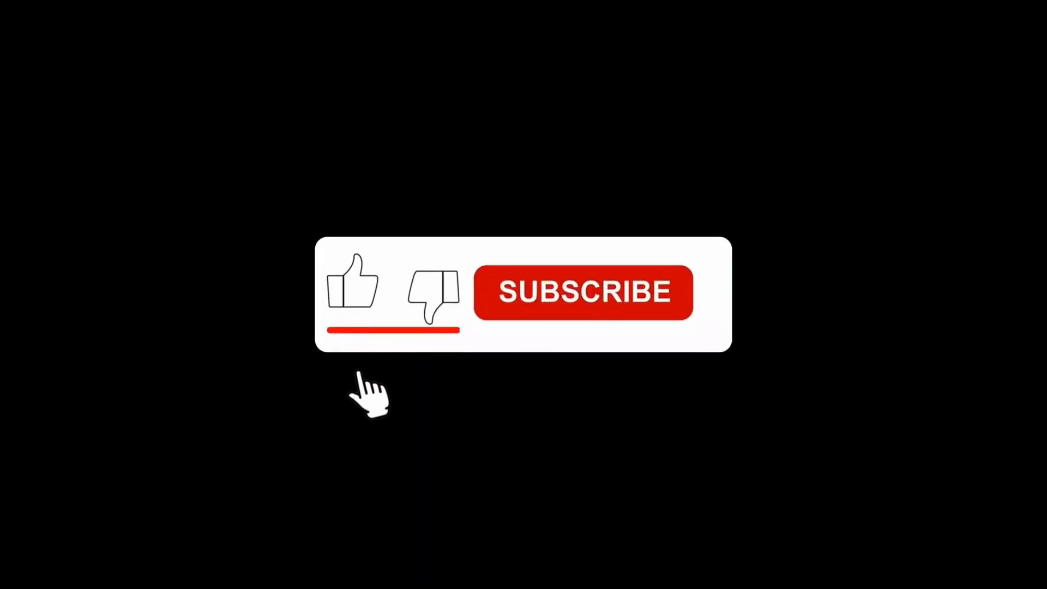